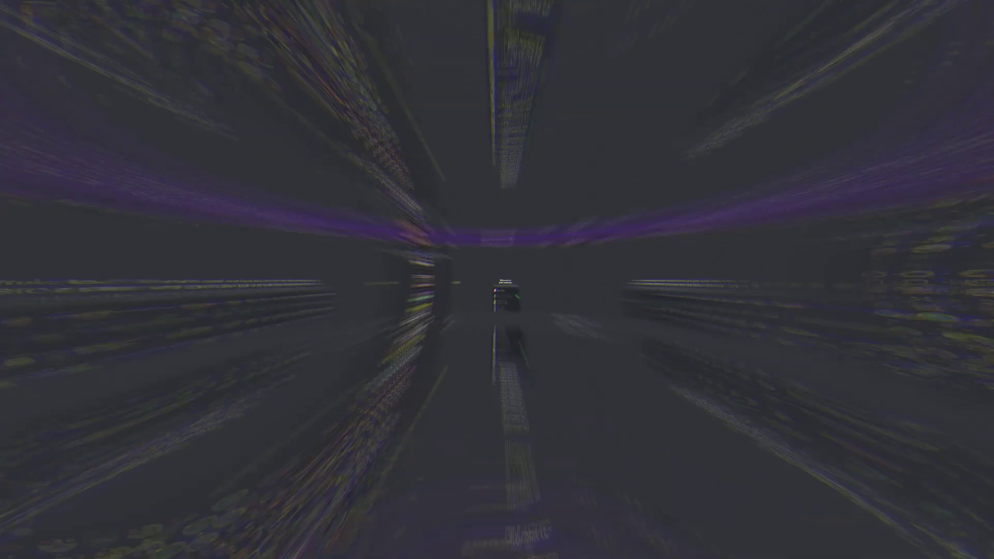
Create a 'For me and my friends' server from scratch and name it EPIC 1.
scroll(7, 283, up, 3)
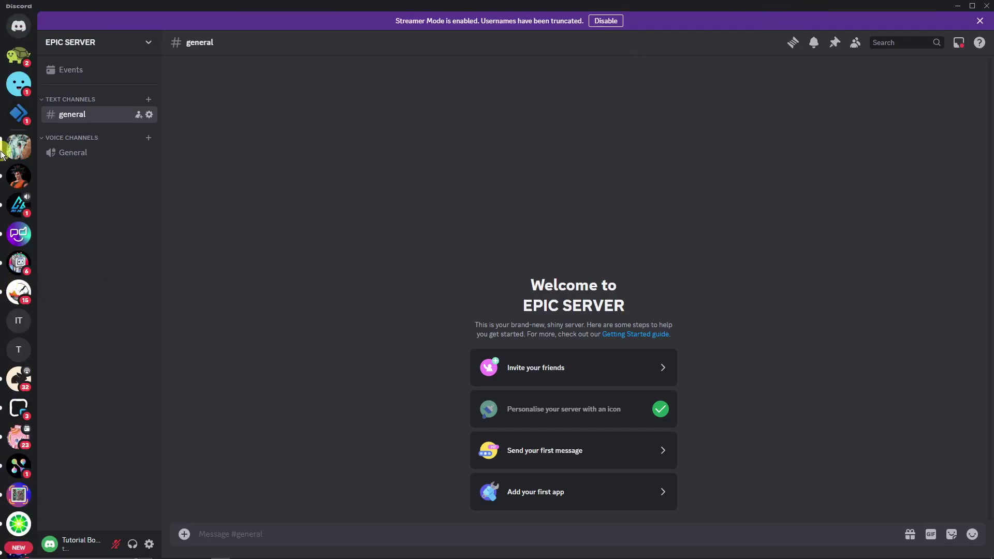
scroll(23, 247, down, 3)
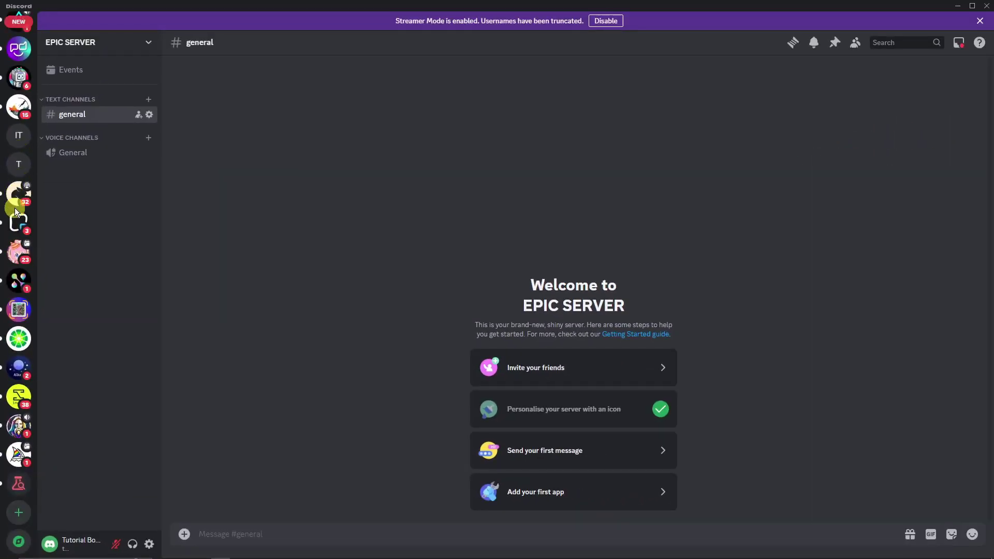
scroll(31, 506, up, 3)
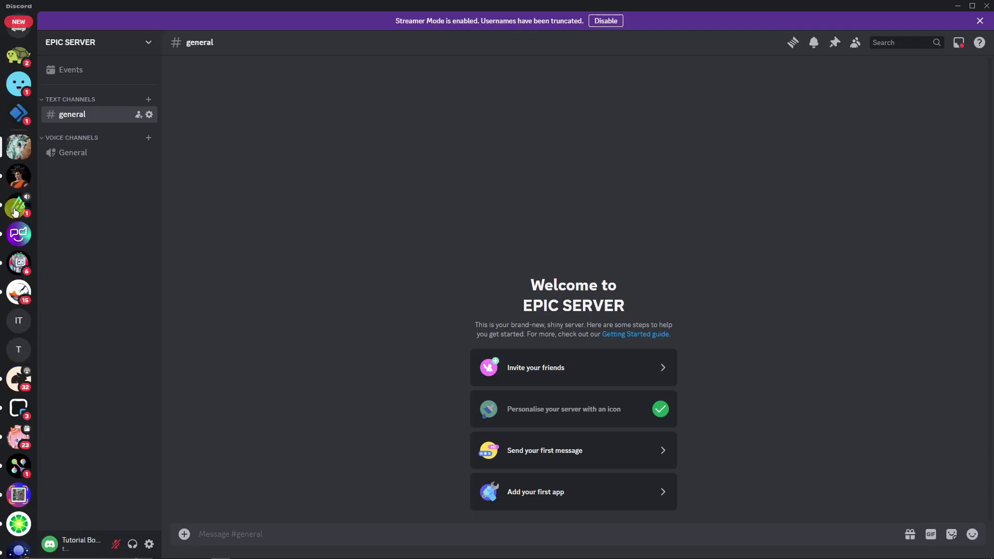
scroll(15, 209, down, 3)
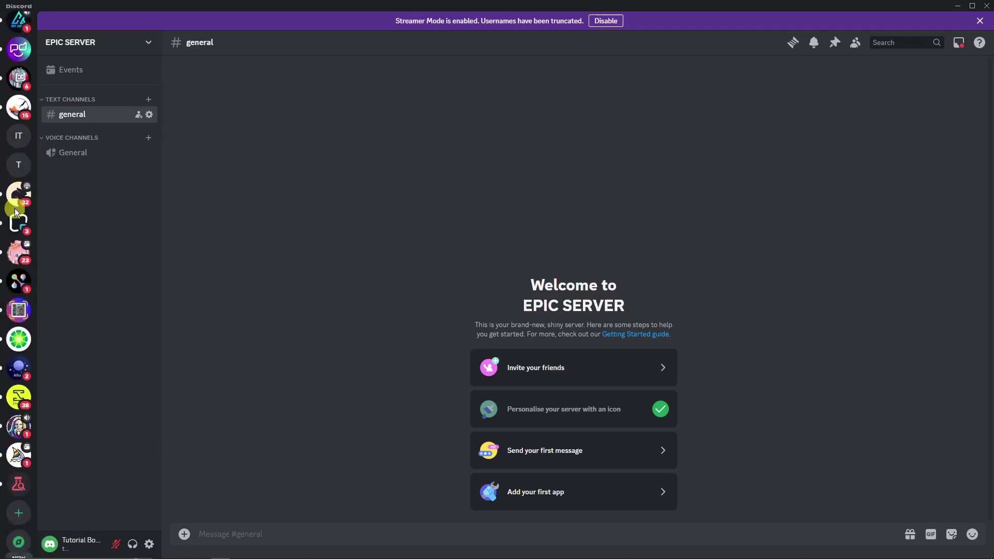
click(19, 515)
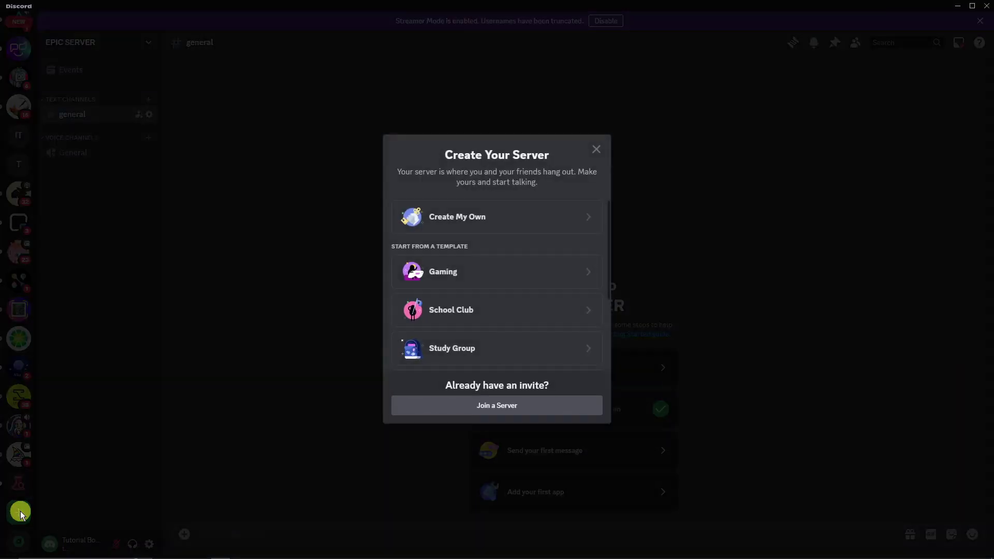
click(476, 217)
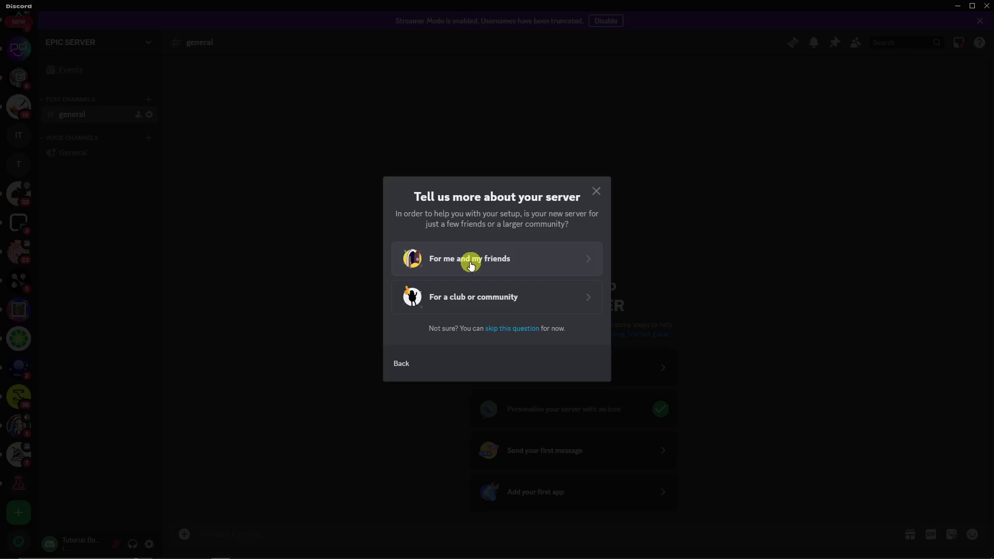
click(498, 265)
drag(487, 314, 364, 311)
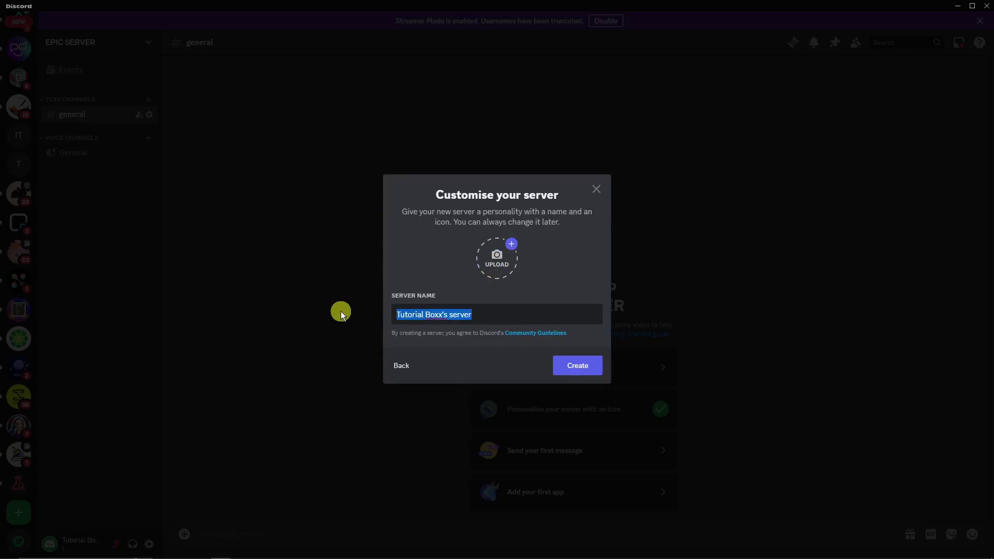
text(EPIC)
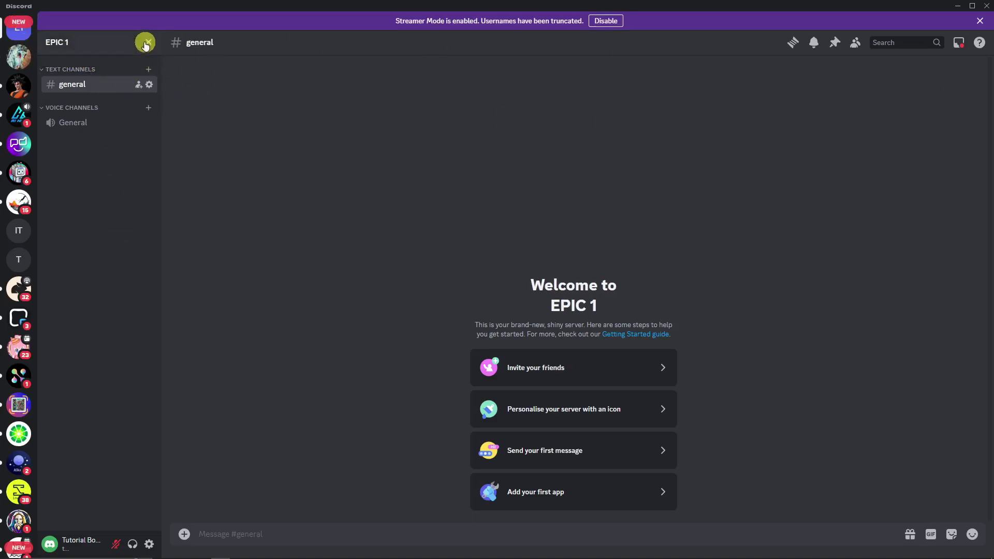
Save the dog photo as EPIC 1's server icon and turn off random welcome messages.
click(144, 41)
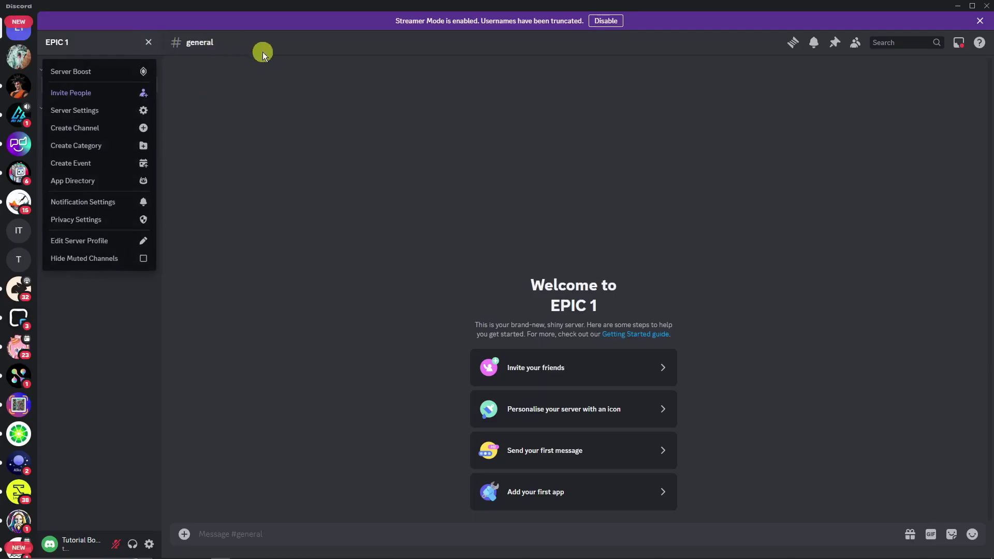
click(119, 115)
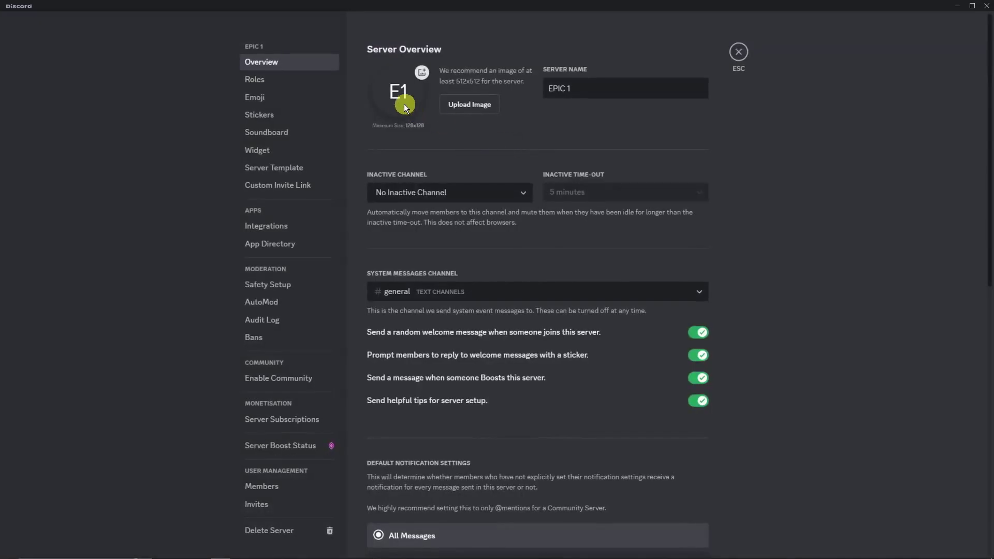
click(398, 93)
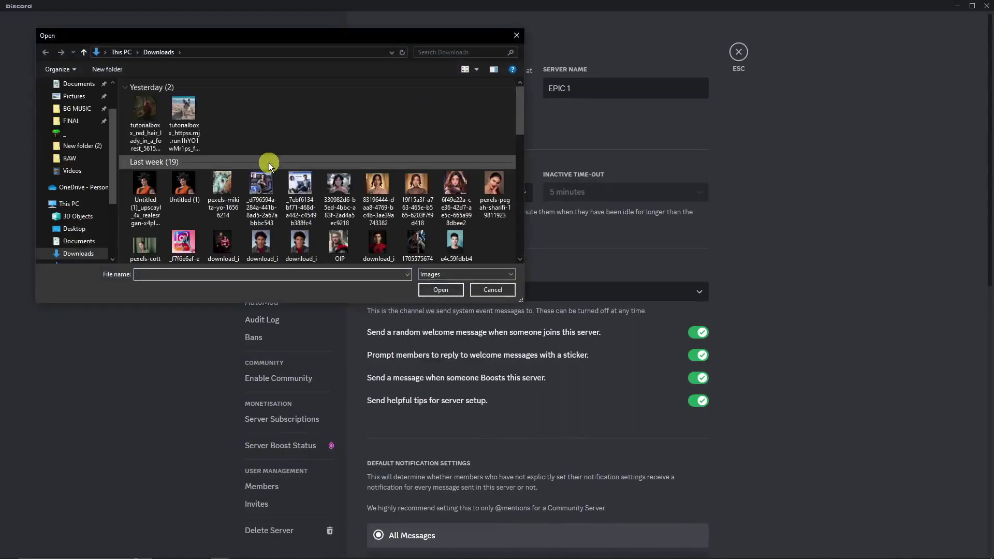
double_click(188, 111)
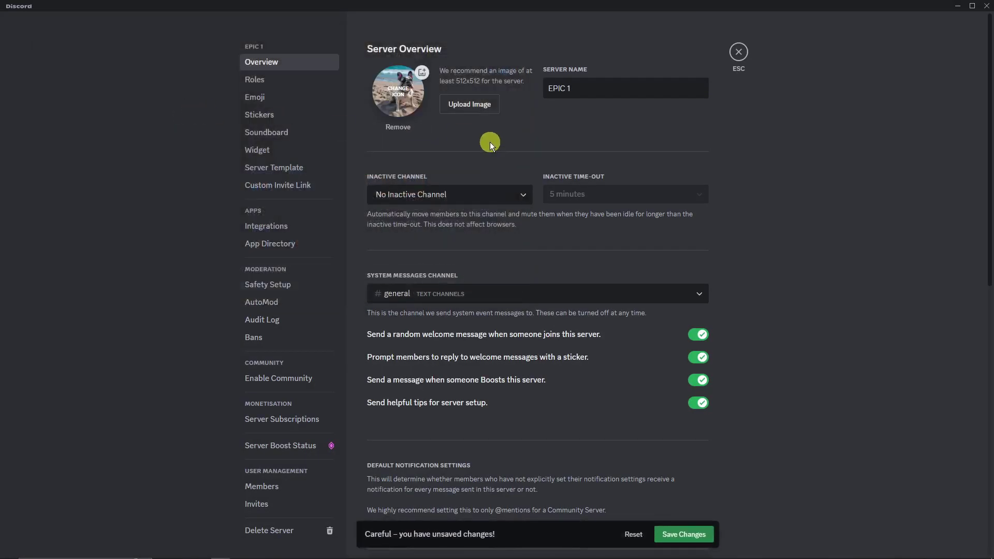
click(706, 531)
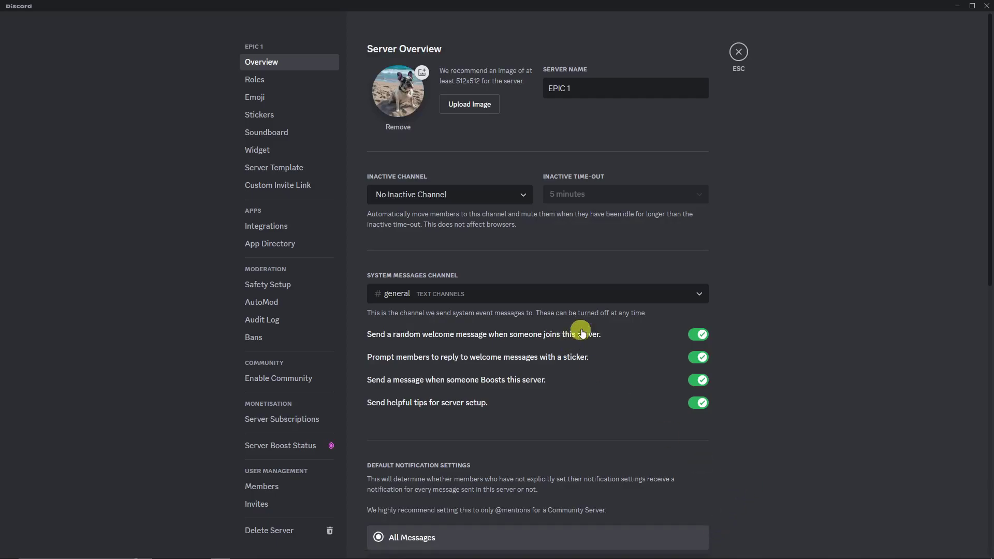
click(707, 337)
Exit Server Settings back to EPIC 1's #general channel.
click(743, 53)
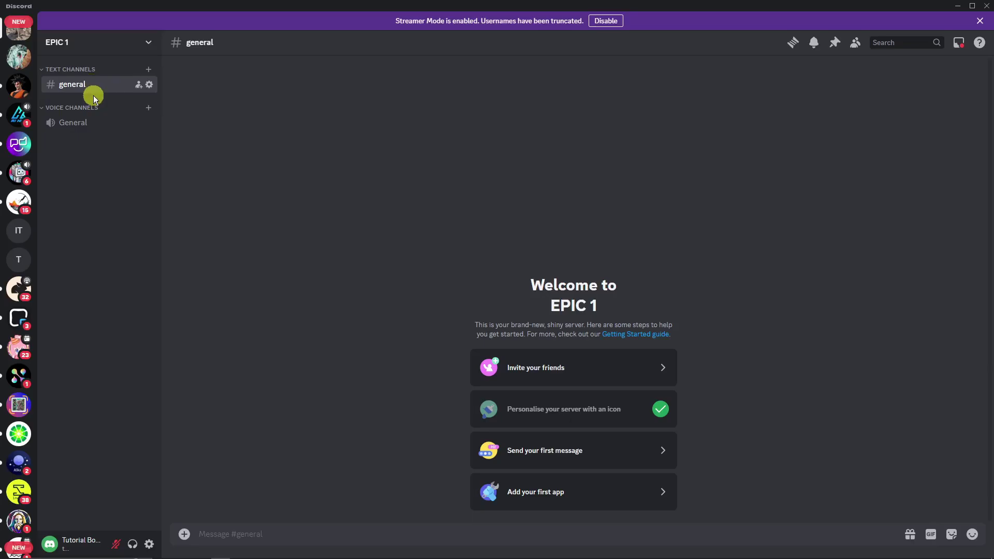
click(149, 43)
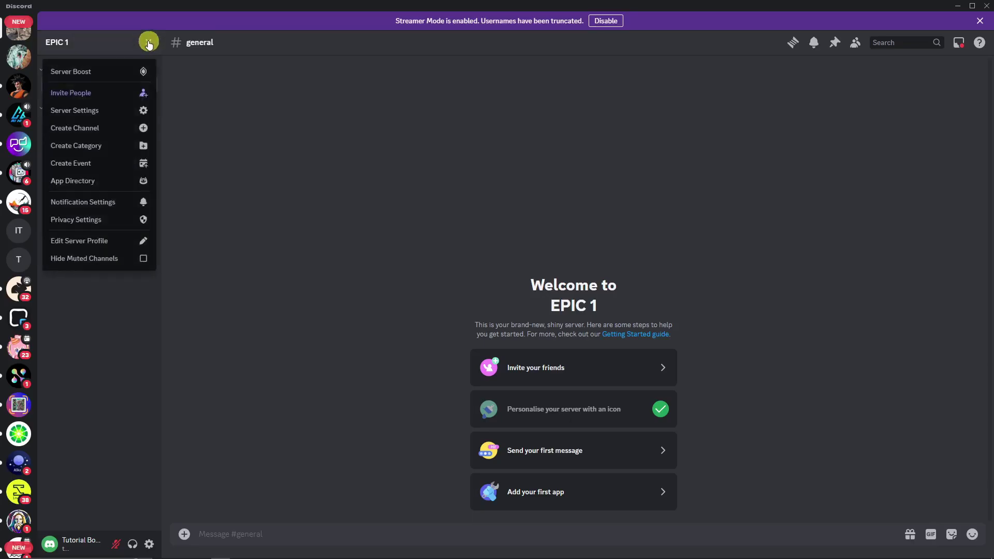
click(104, 112)
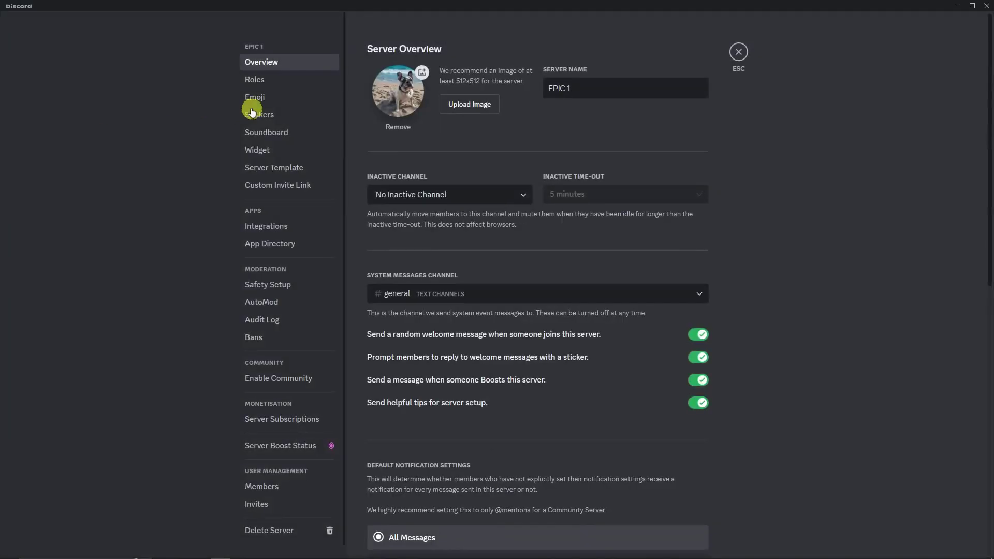
click(264, 80)
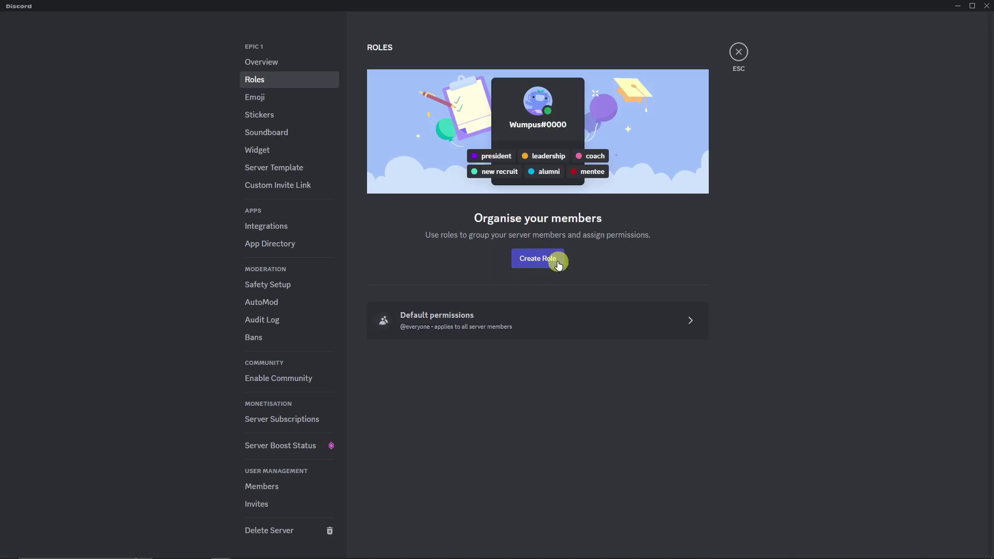
click(458, 330)
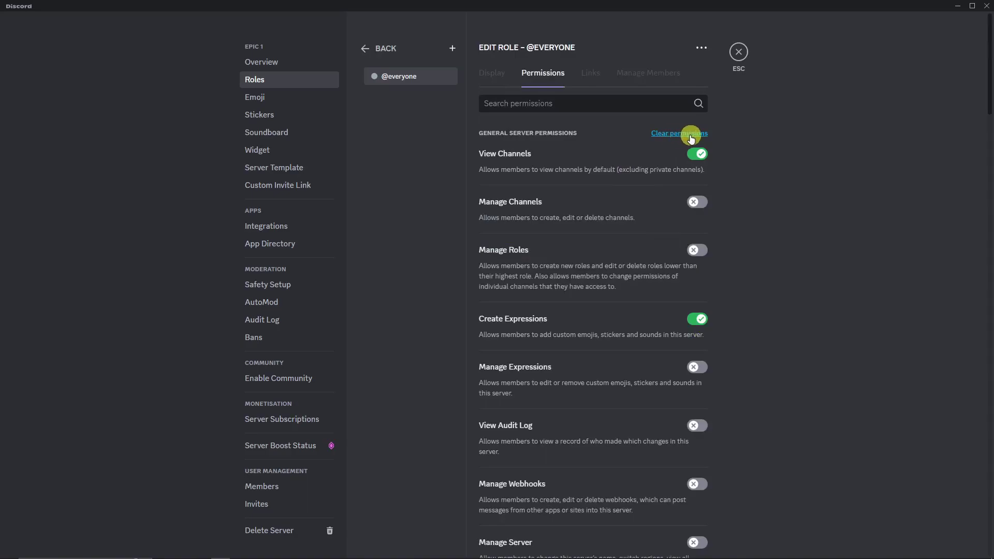
click(690, 136)
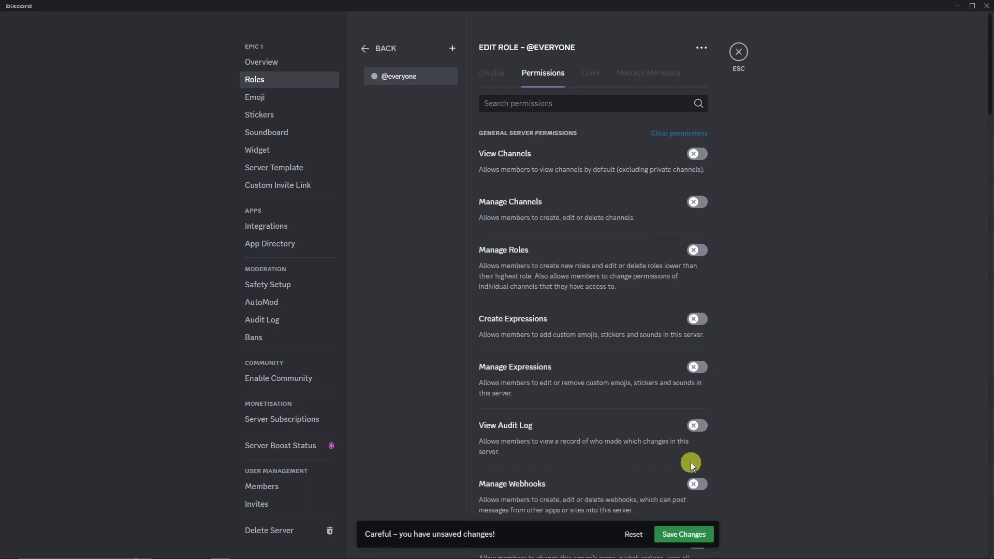
click(688, 535)
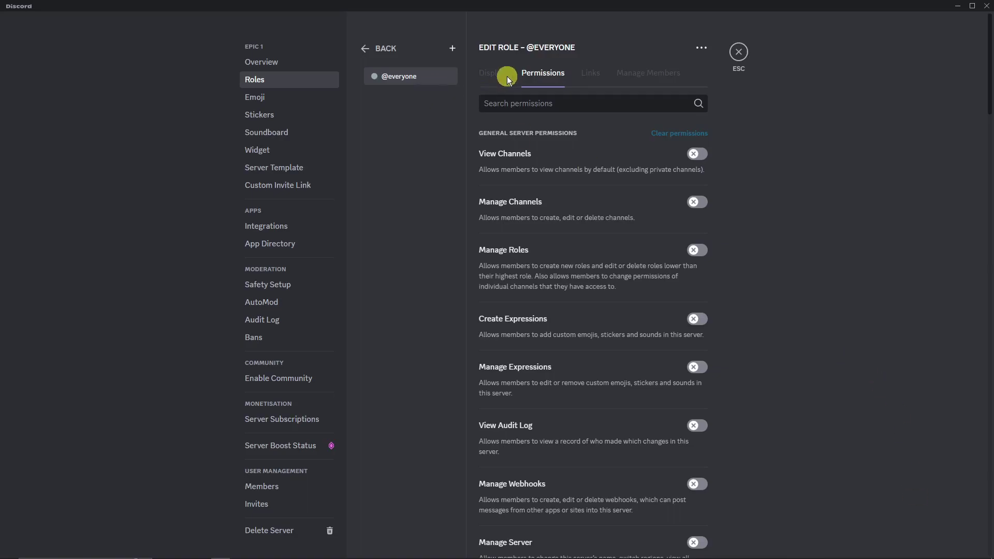
click(372, 49)
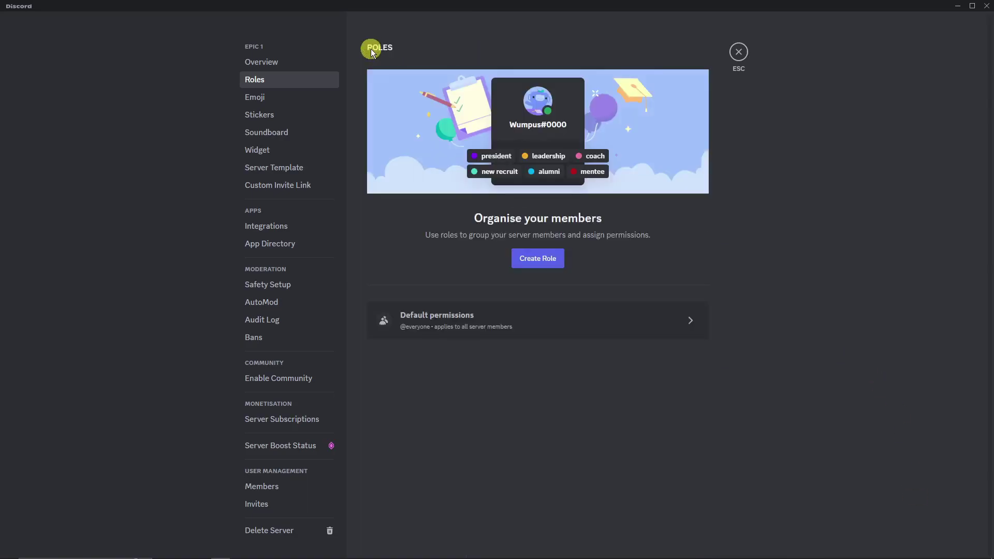
Create a new role named BOTS with a magenta colour.
click(544, 258)
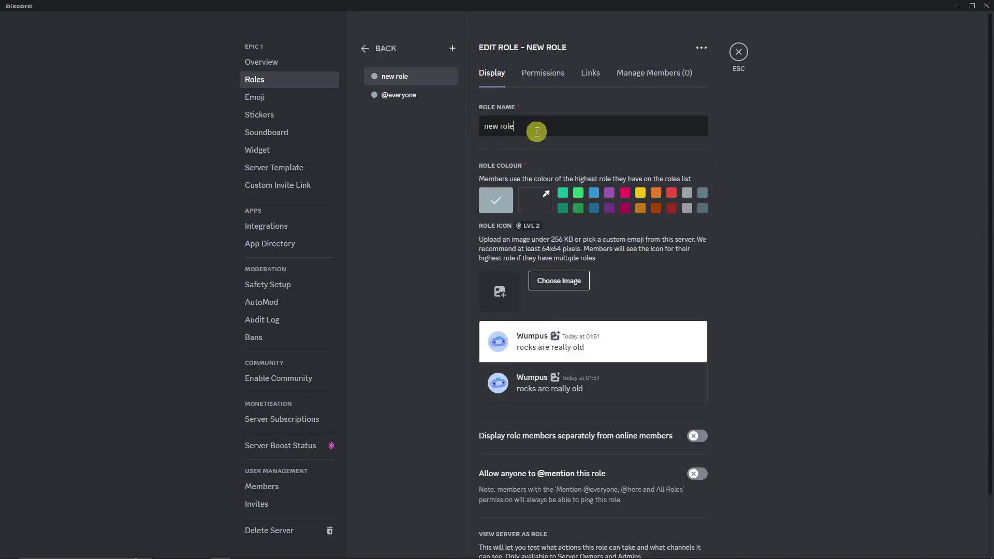
triple_click(537, 132)
text(BOTS)
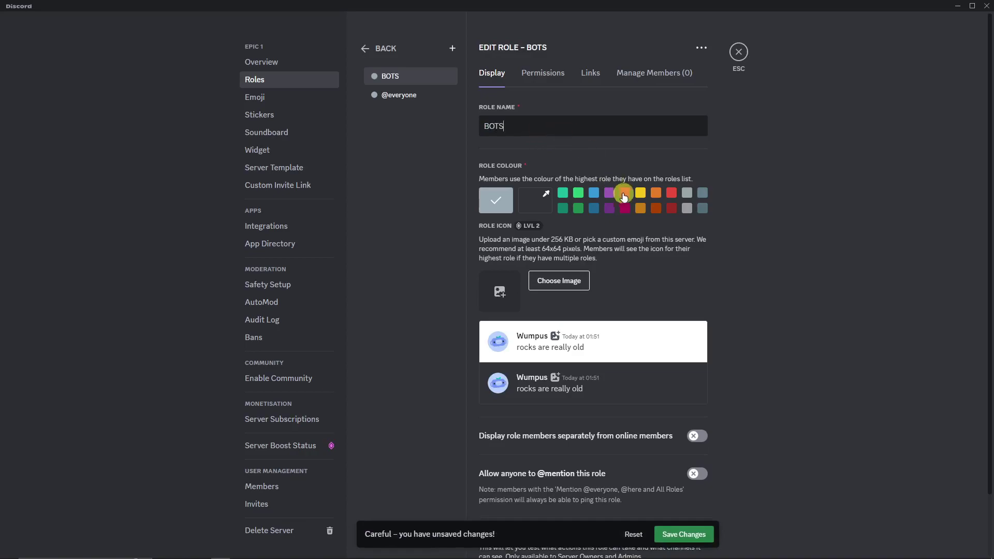
click(625, 193)
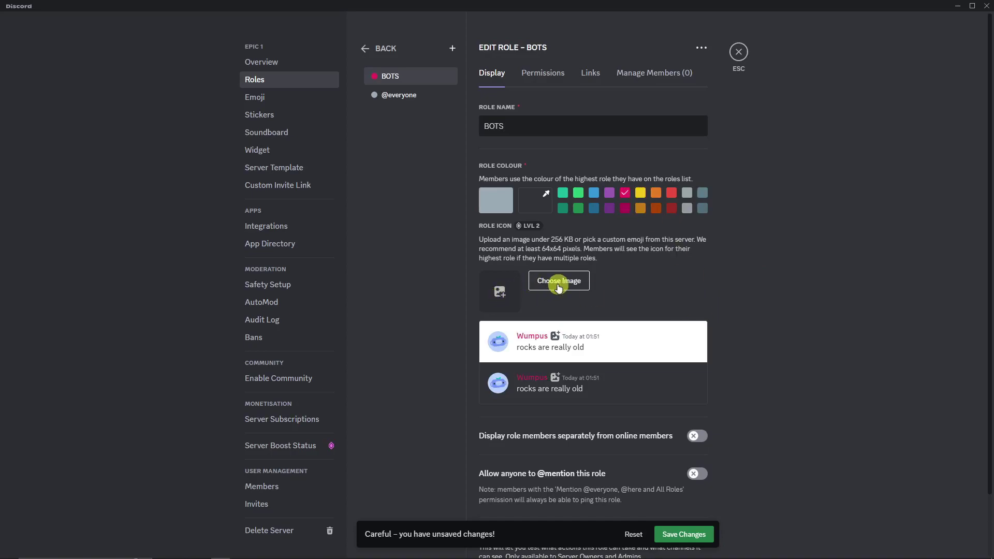
Turn on 'Display role members separately' for BOTS and show its permissions.
scroll(559, 286, down, 1)
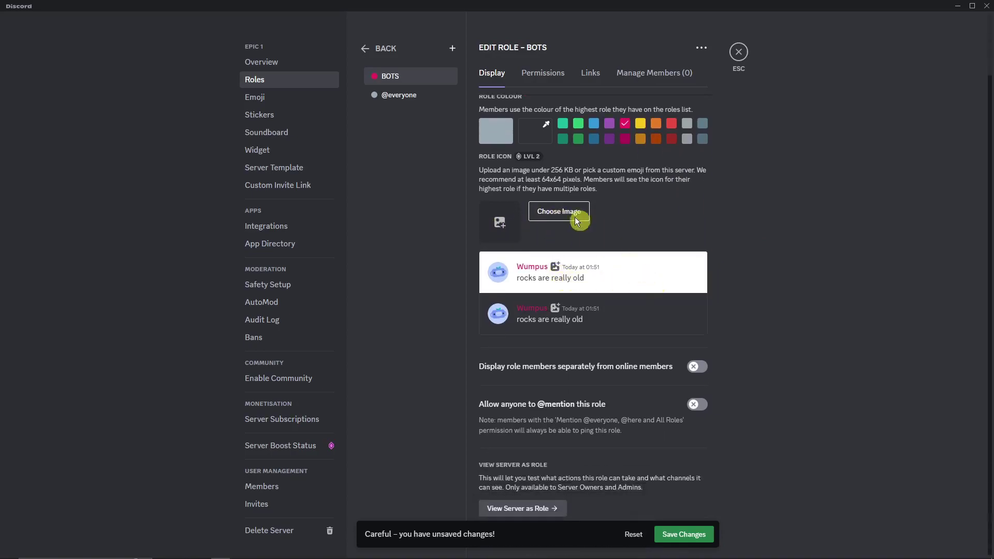
scroll(580, 220, up, 1)
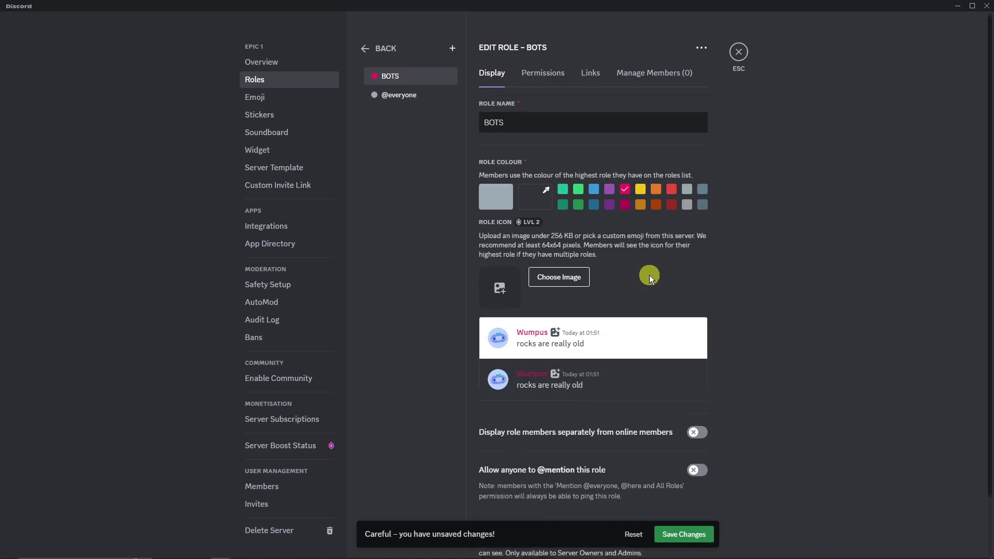
scroll(652, 273, down, 1)
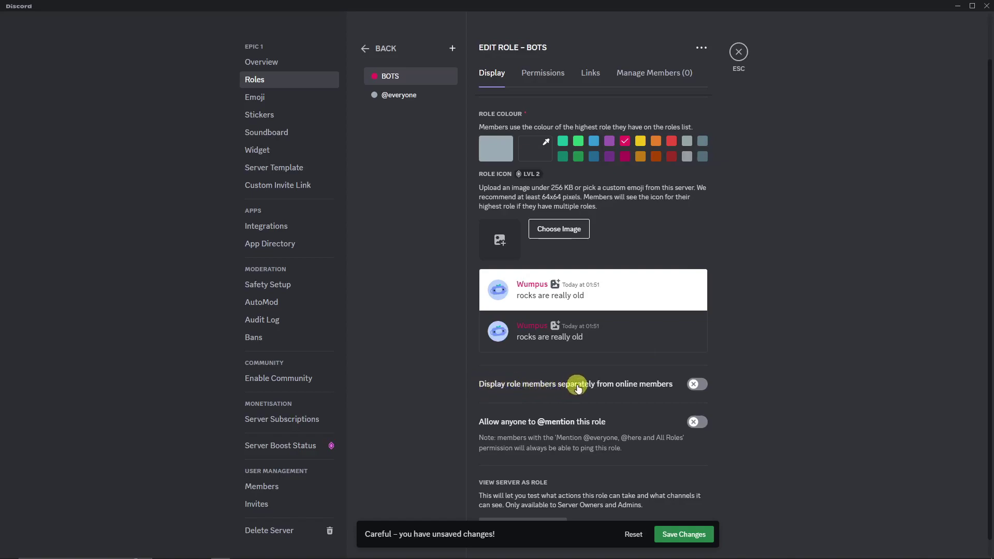
click(735, 386)
scroll(810, 377, up, 2)
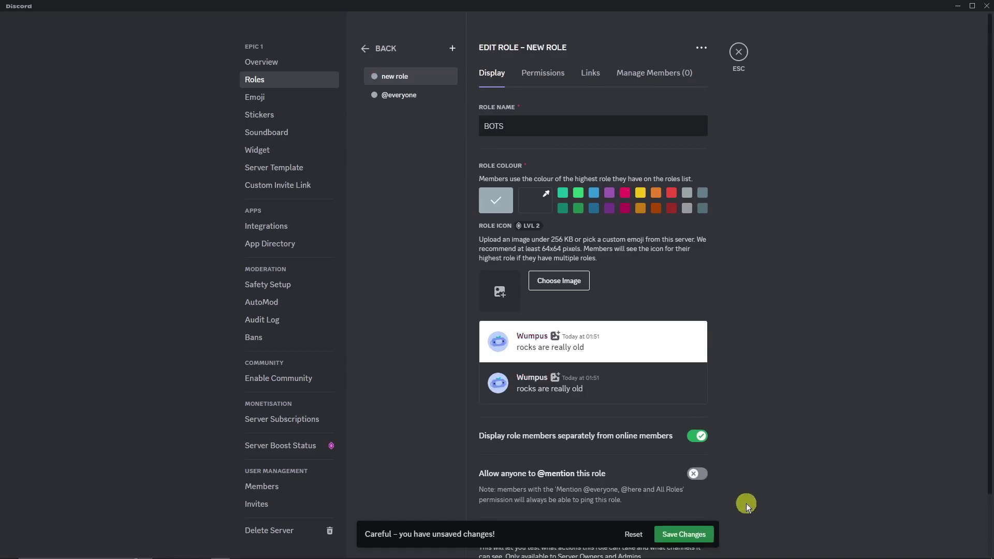
click(533, 78)
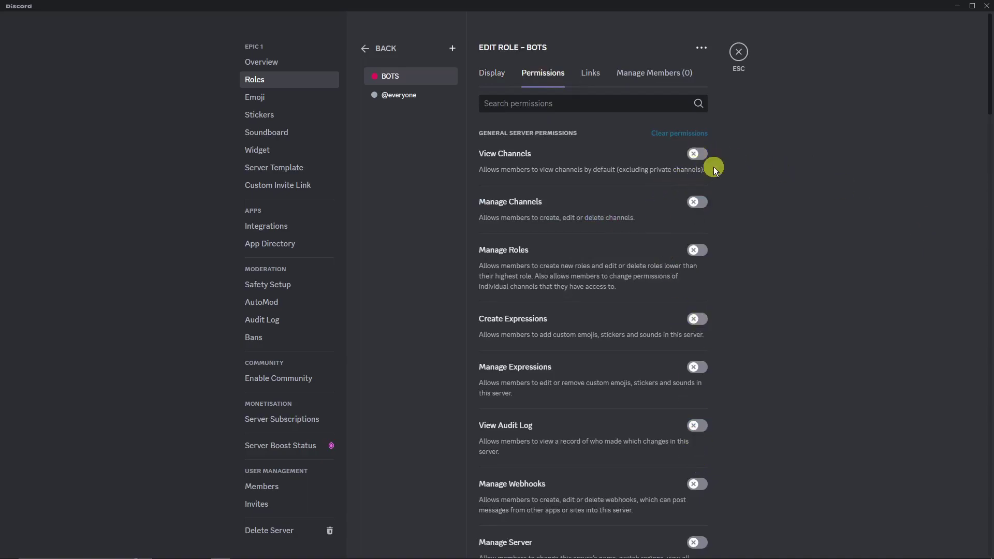
Enable the BOTS general server permissions, from View Channels through Manage Webhooks.
click(697, 154)
click(697, 202)
click(697, 250)
click(697, 319)
click(698, 367)
click(697, 425)
click(698, 484)
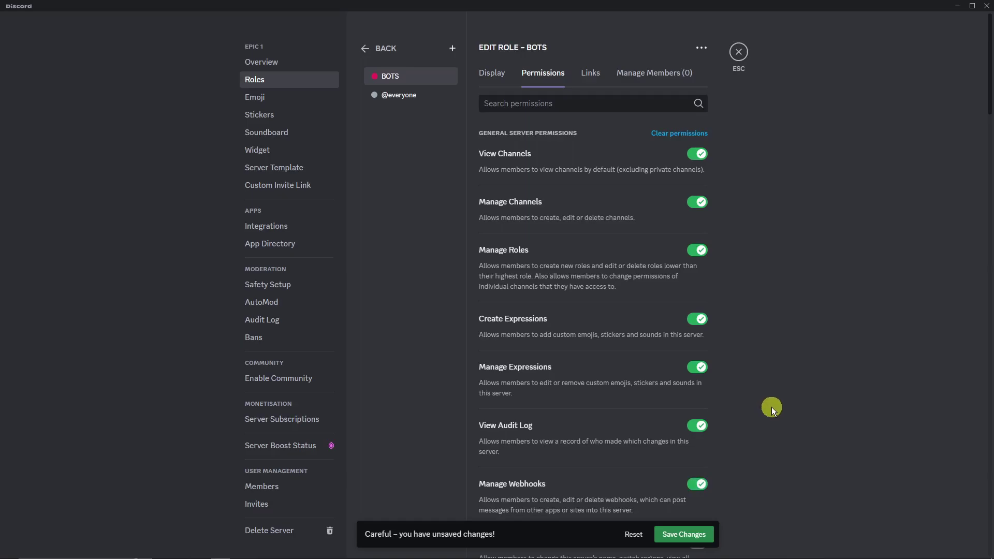
scroll(771, 407, down, 20)
Enable the BOTS text, voice and event permissions, leaving Administrator off, and save.
click(697, 461)
scroll(696, 460, down, 6)
click(696, 269)
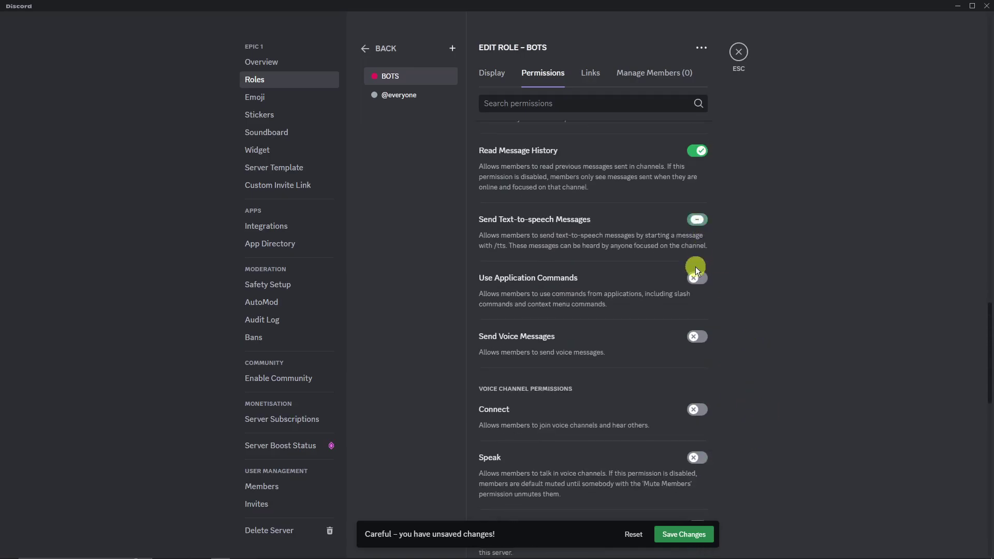
click(696, 278)
scroll(697, 311, down, 5)
click(694, 324)
scroll(694, 324, down, 5)
click(694, 253)
click(694, 348)
click(697, 398)
scroll(697, 398, down, 1)
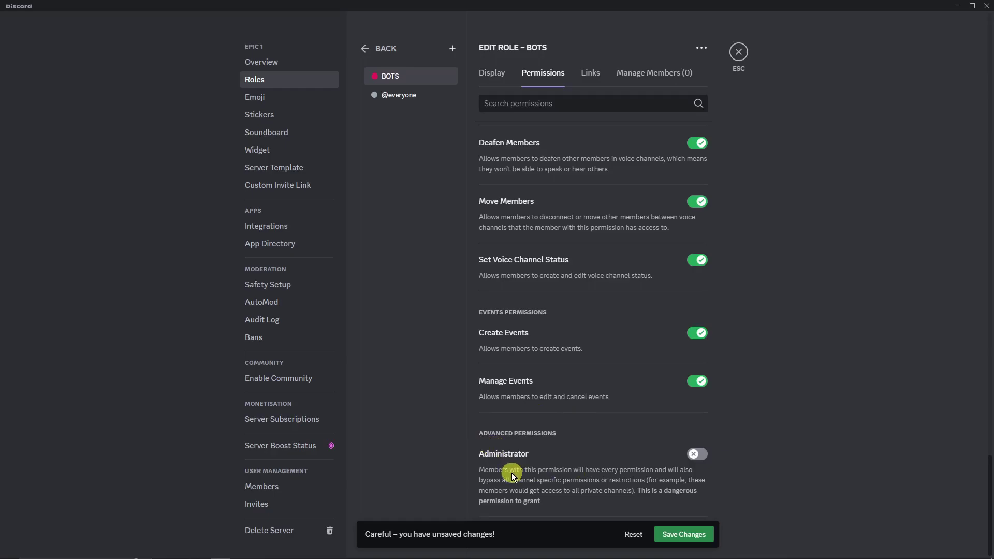
scroll(682, 461, up, 10)
scroll(682, 461, down, 7)
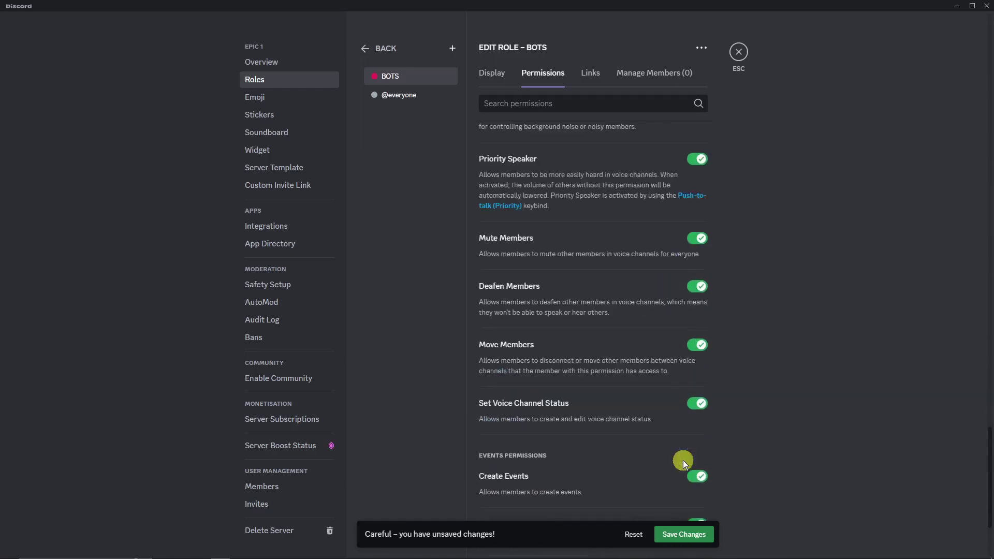
scroll(682, 461, down, 3)
click(698, 535)
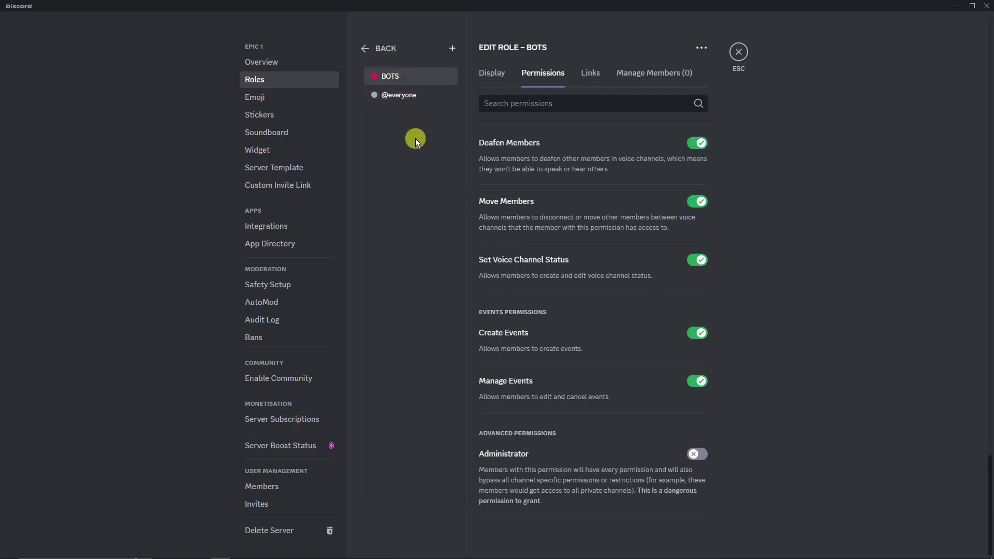
Create a new yellow role named MODS and save it.
click(368, 48)
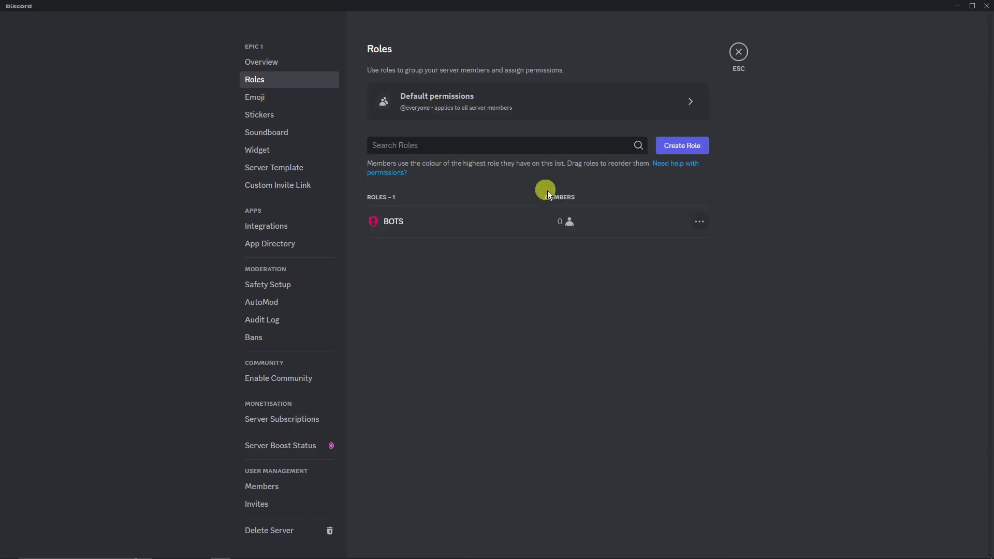
click(673, 146)
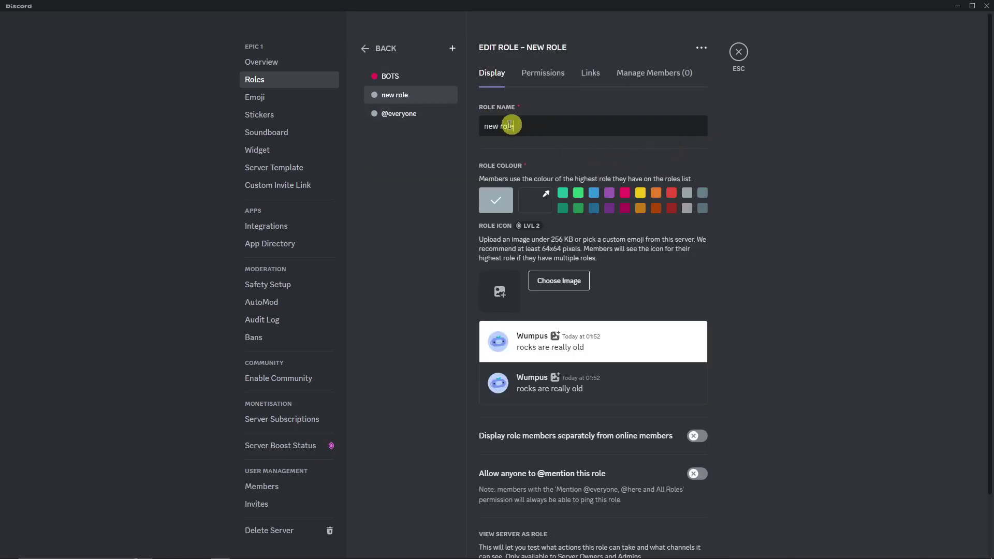
drag(511, 125, 481, 125)
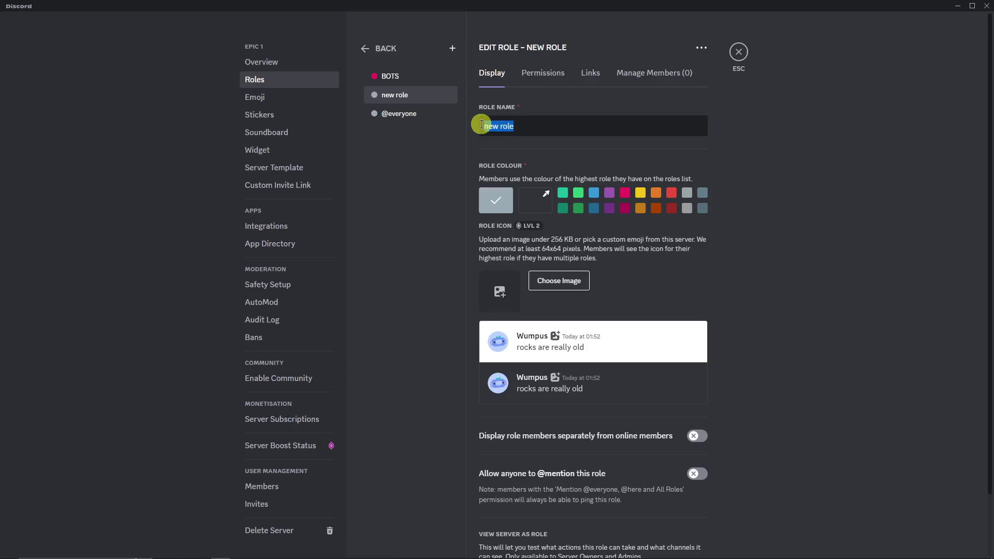
text(MODS)
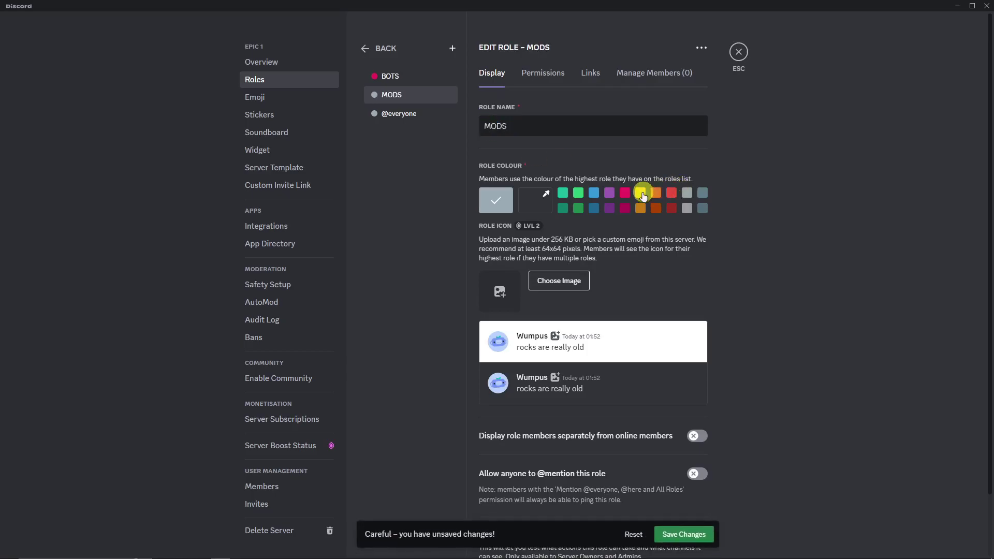
click(641, 194)
scroll(694, 414, down, 3)
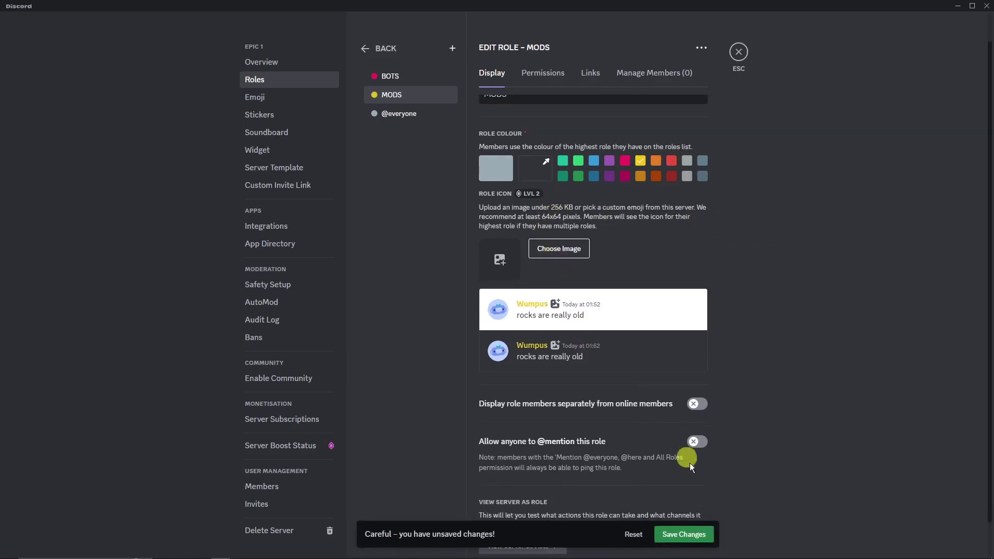
click(708, 533)
Show MODS members separately from online members and save the setting.
click(698, 366)
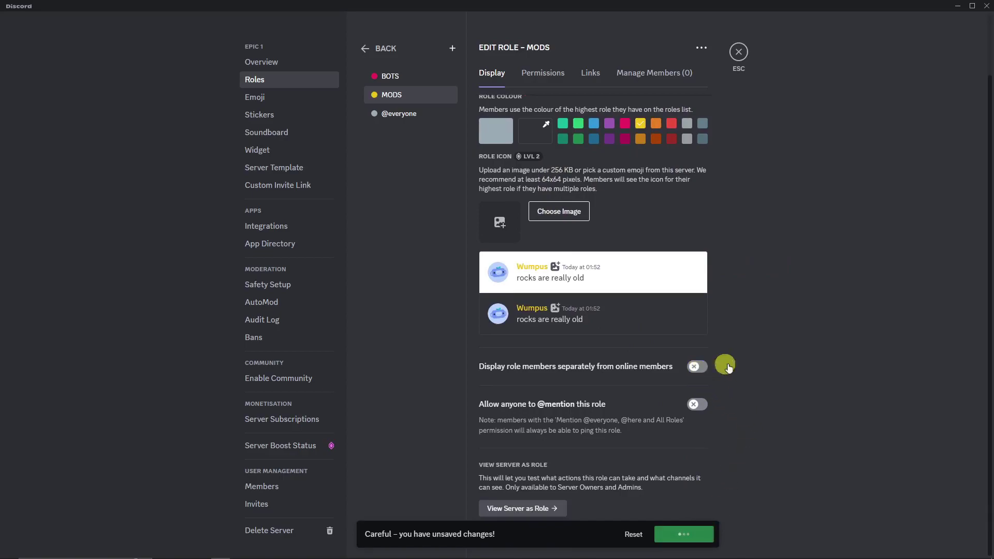
click(697, 367)
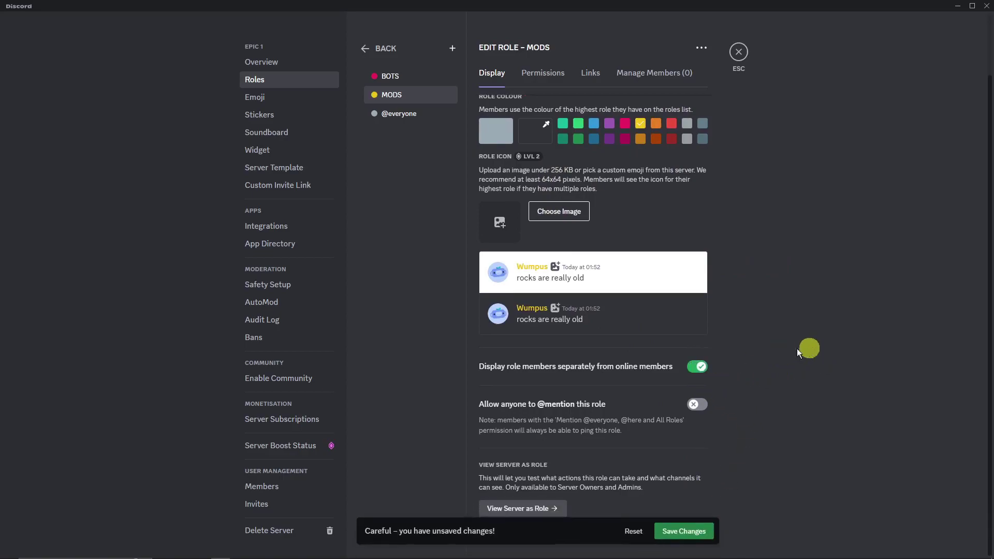
click(688, 533)
scroll(795, 355, up, 3)
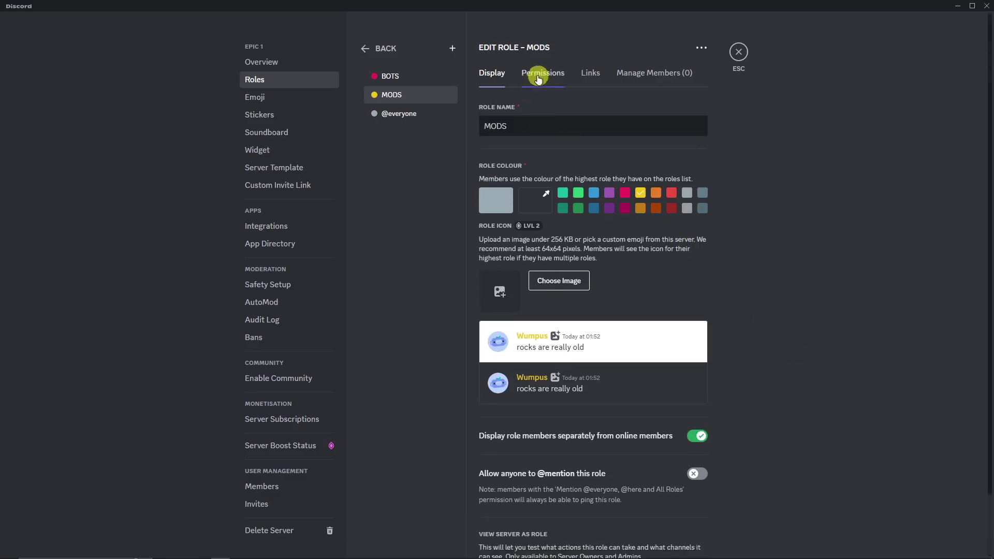
click(538, 78)
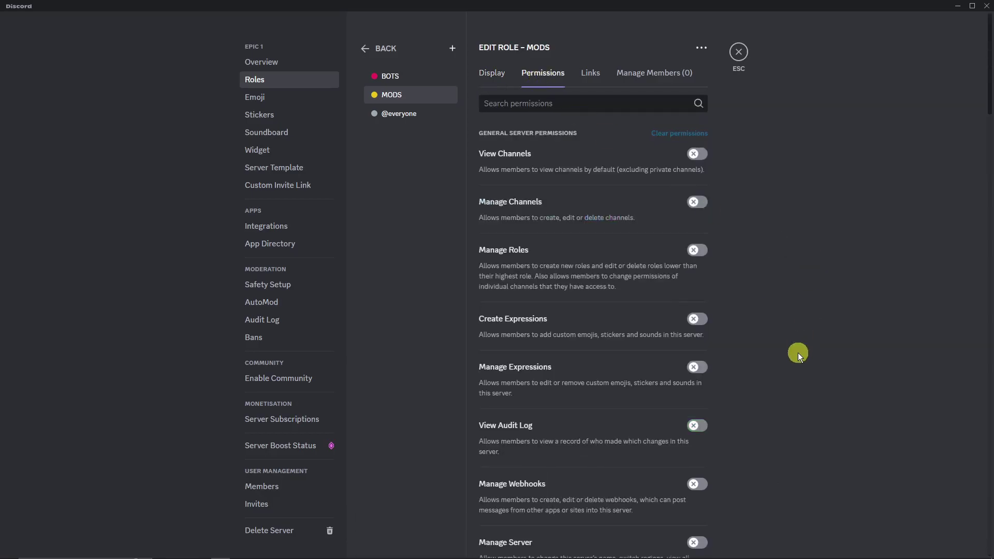
Turn on the MODS general server permissions, from View Channels through Manage Server.
click(697, 153)
click(697, 202)
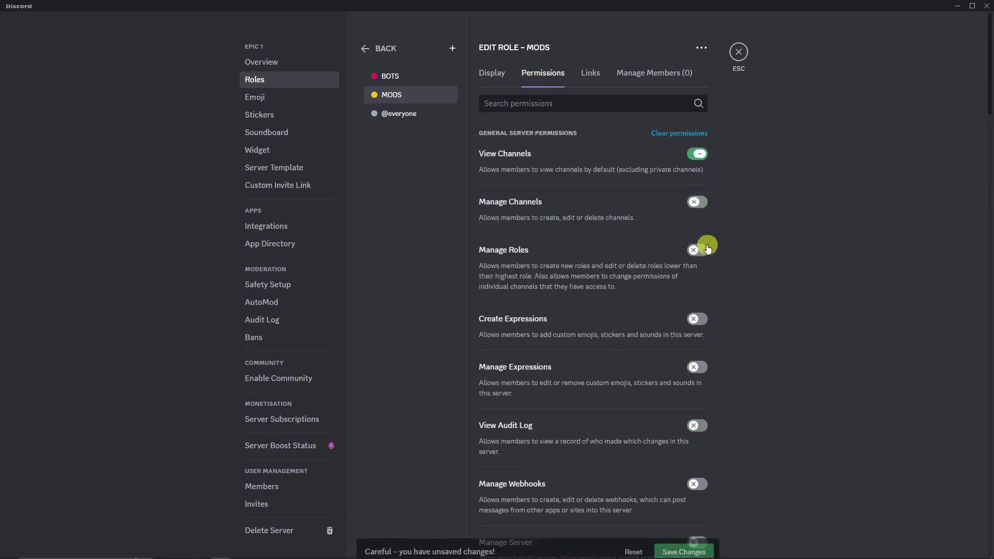
click(697, 250)
click(697, 318)
click(697, 367)
click(697, 426)
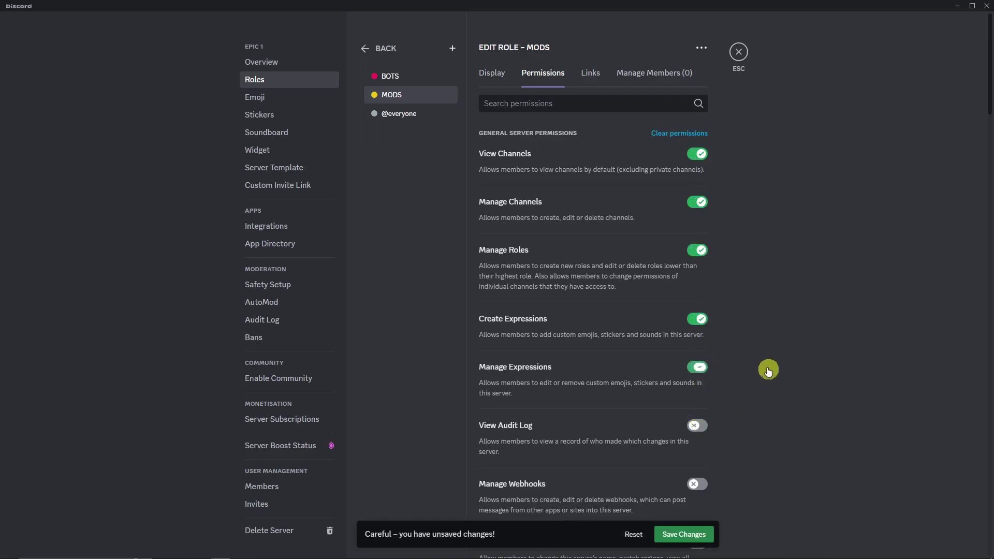
scroll(765, 370, down, 4)
click(697, 277)
click(697, 335)
scroll(746, 433, down, 5)
click(697, 422)
scroll(725, 340, down, 10)
click(697, 258)
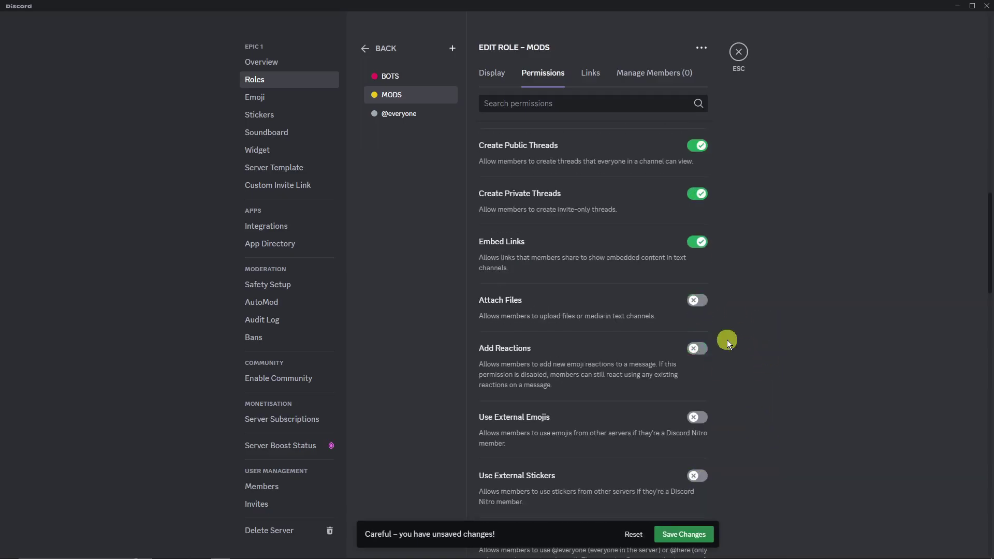
scroll(754, 401, down, 5)
scroll(754, 402, down, 3)
Enable the MODS text, voice and event permissions, keeping Administrator off, save, and return to Roles.
click(698, 426)
click(697, 487)
scroll(701, 456, down, 7)
click(697, 417)
scroll(754, 382, down, 5)
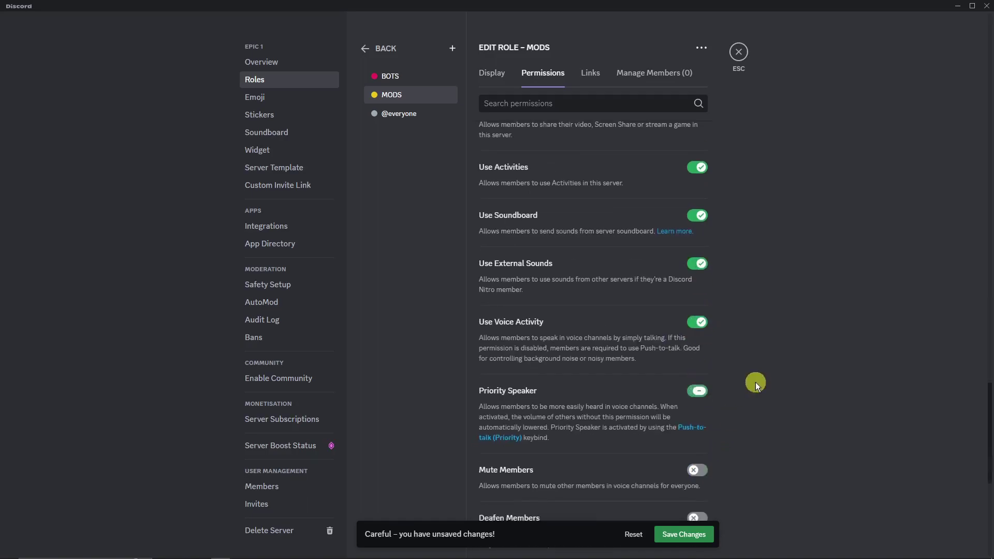
scroll(724, 414, down, 6)
click(699, 444)
scroll(702, 425, down, 1)
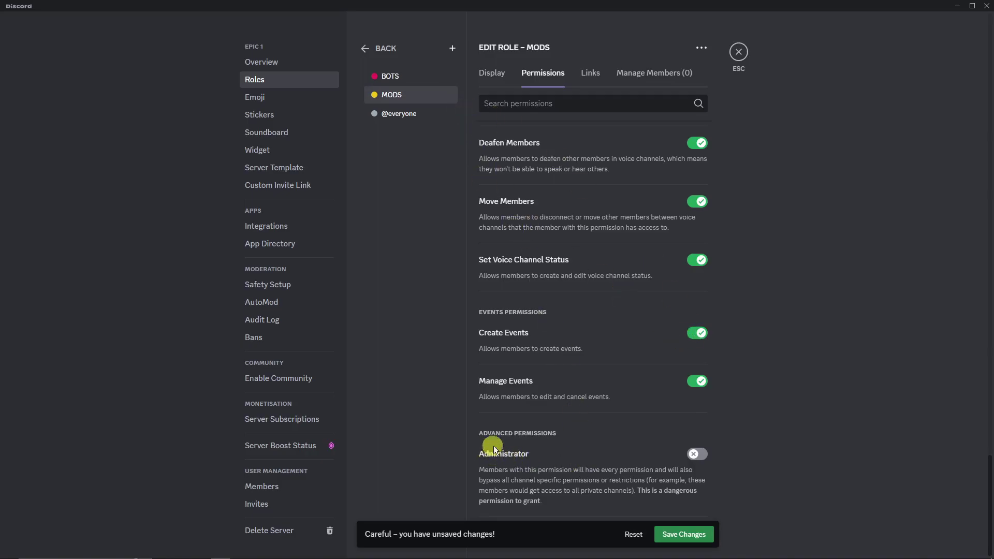
click(711, 533)
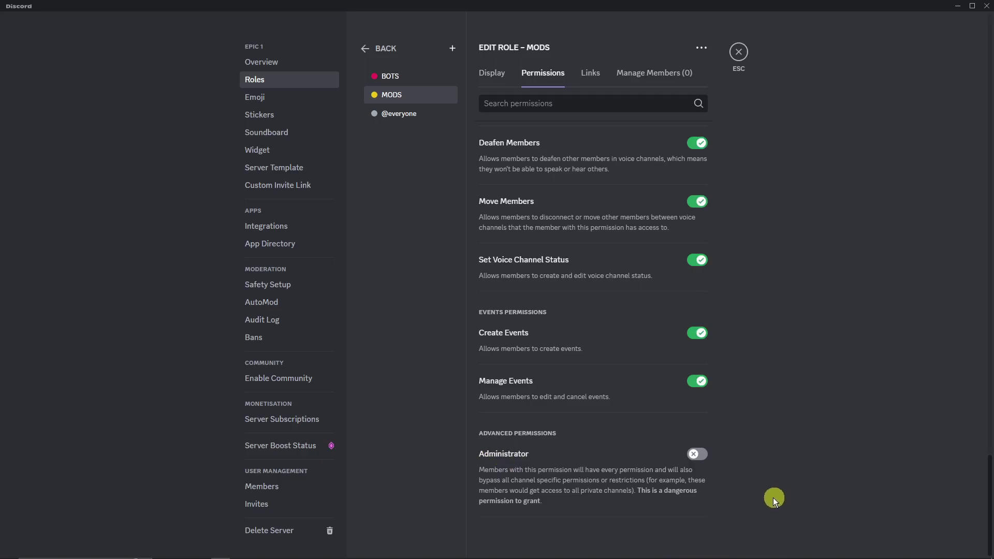
click(368, 54)
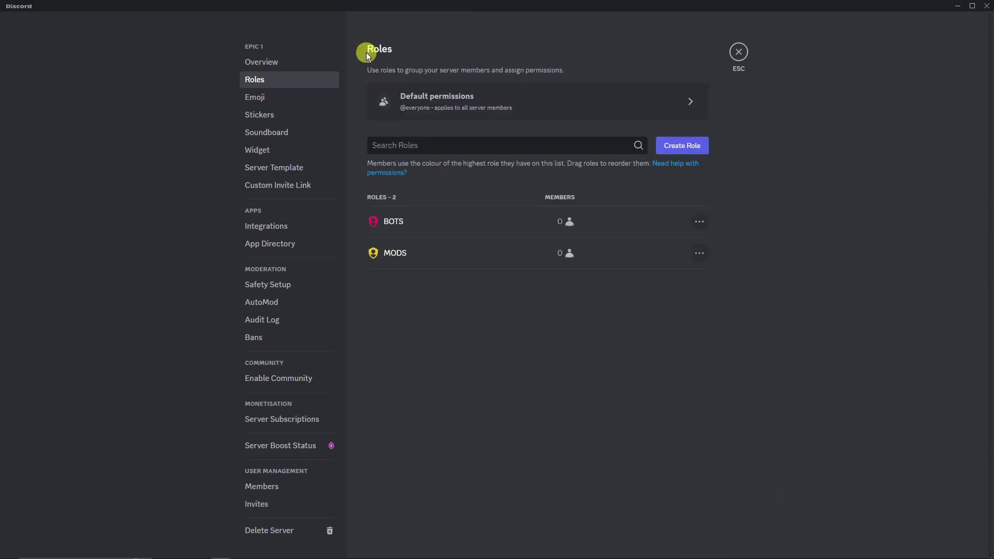
Create another new role and name it VIP.
click(696, 149)
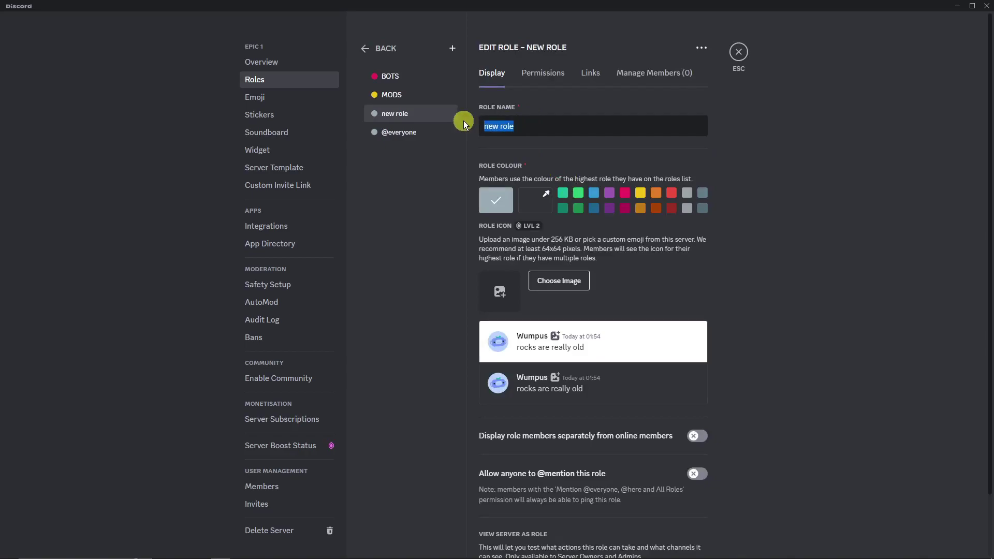
text(VIP)
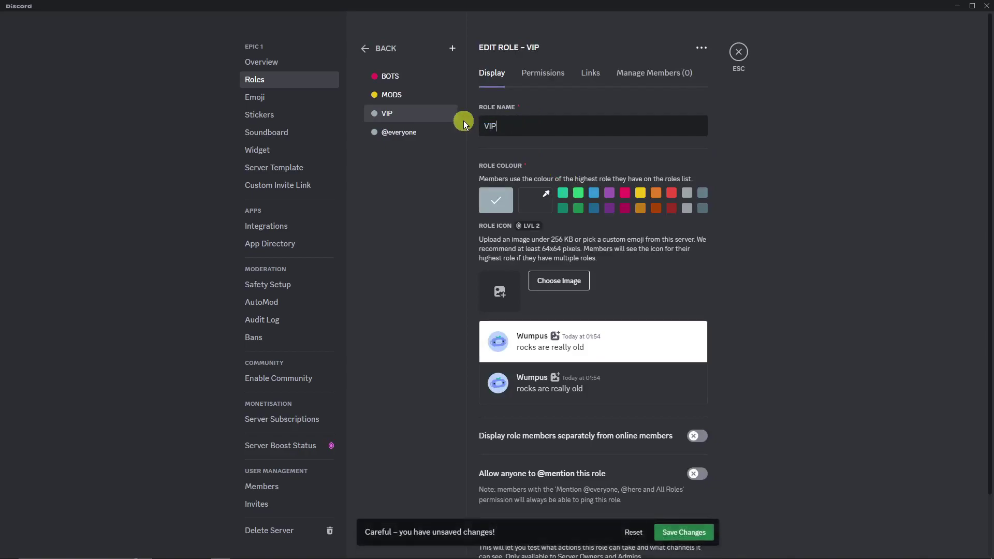
key(ctrl+a)
text(PlKACHU)
key(ctrl+a)
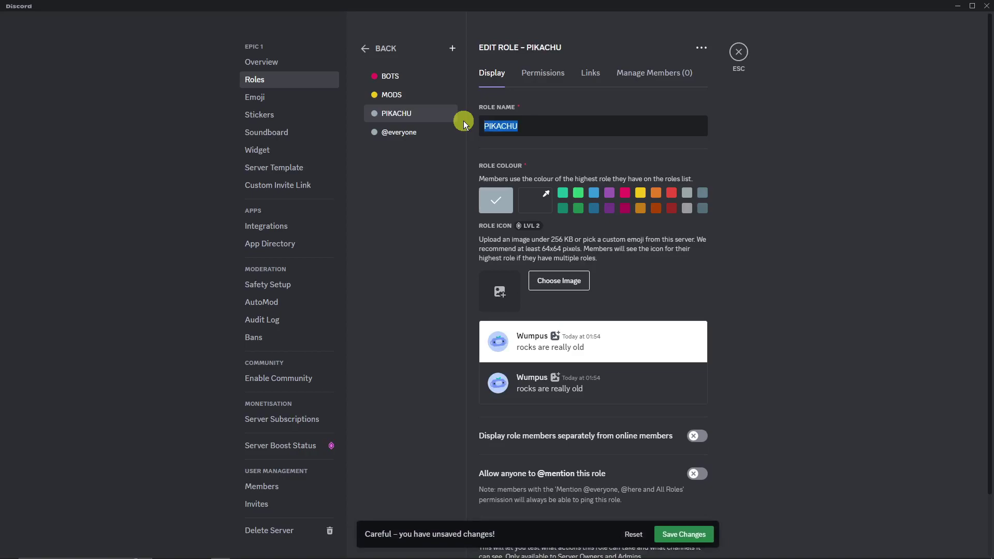
text(DRAGON)
key(ctrl+a)
key(BackSpace)
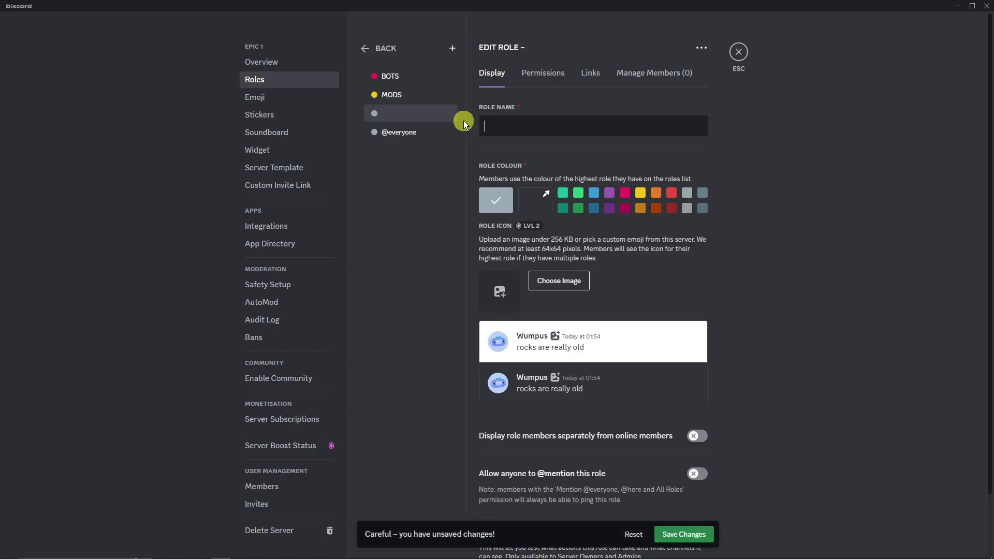
text(VIP)
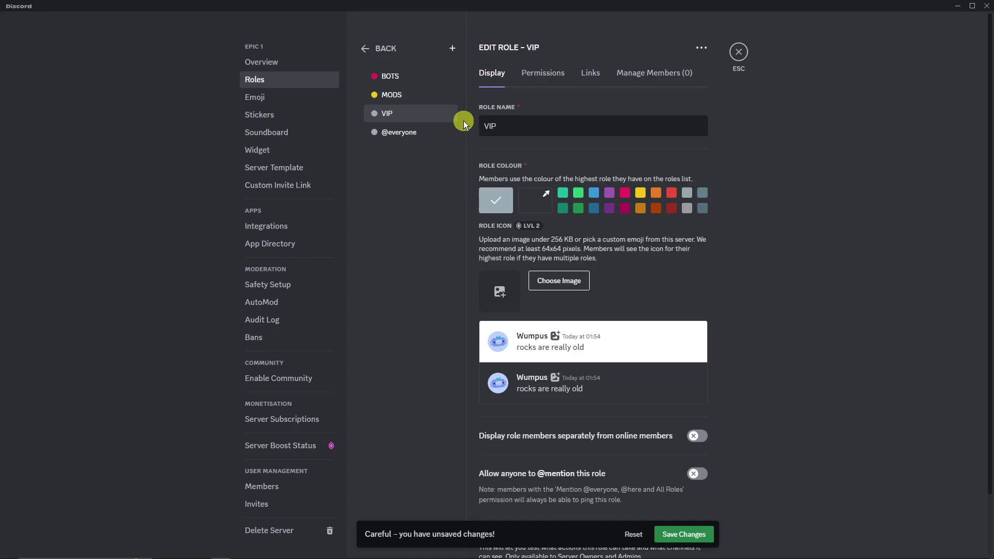
Make VIP blue, list its members separately, save, and view its permissions.
click(594, 192)
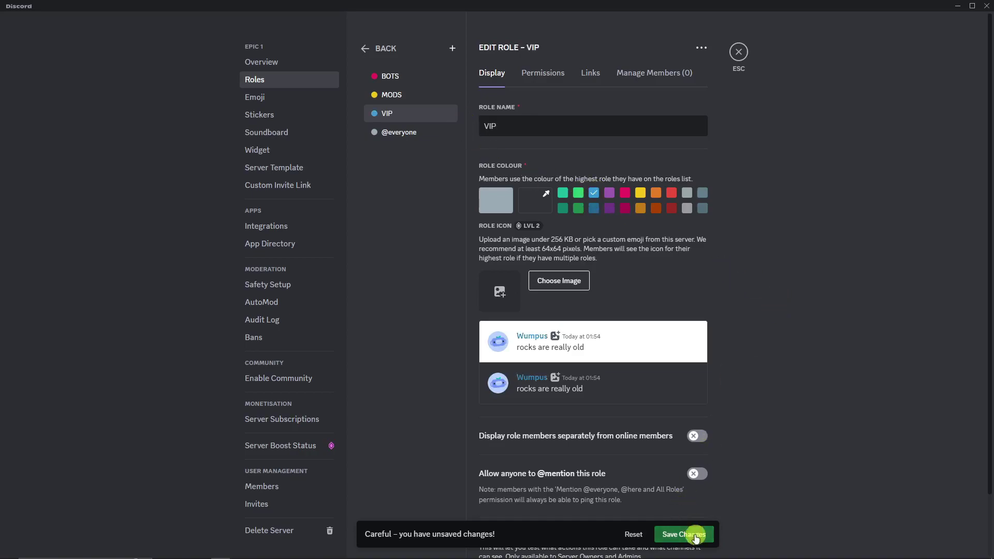
click(697, 436)
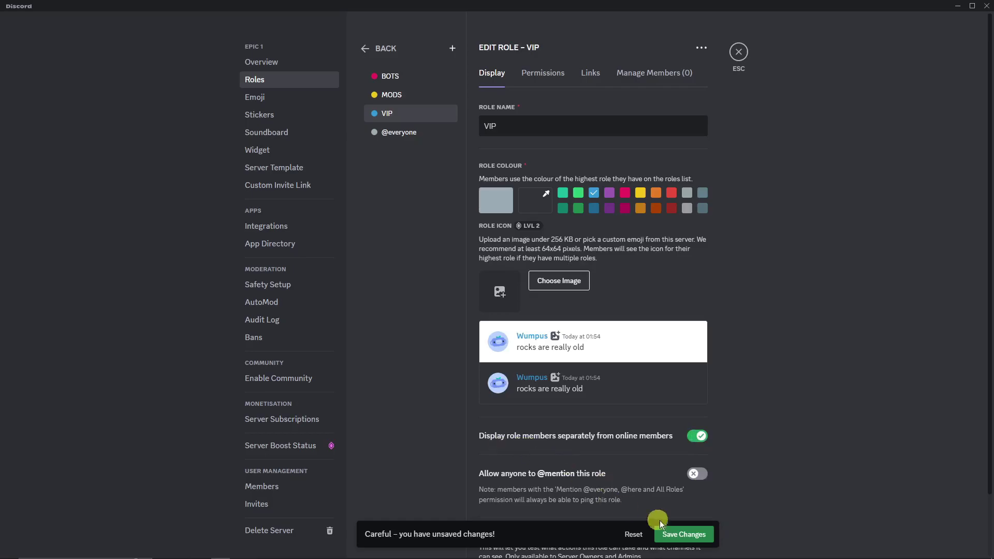
click(692, 534)
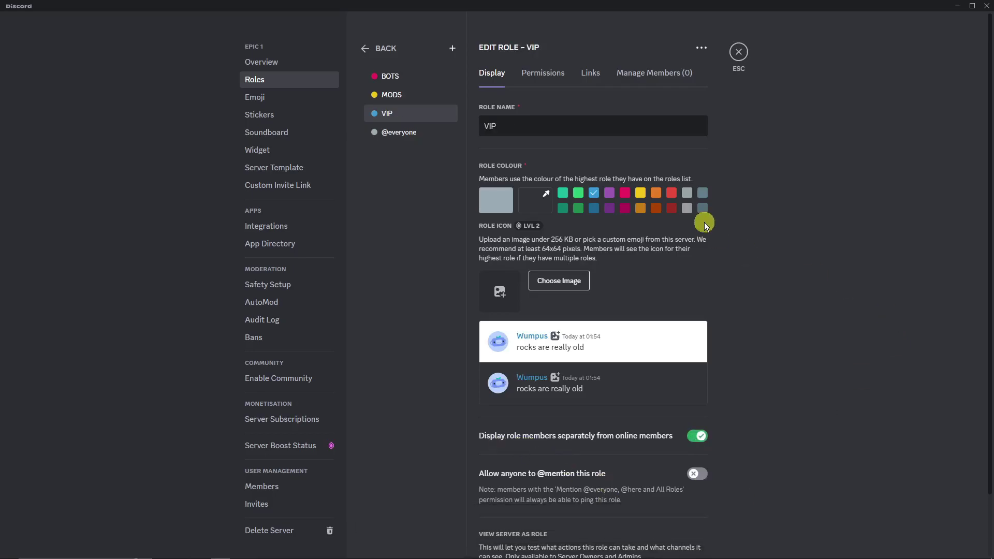
click(555, 76)
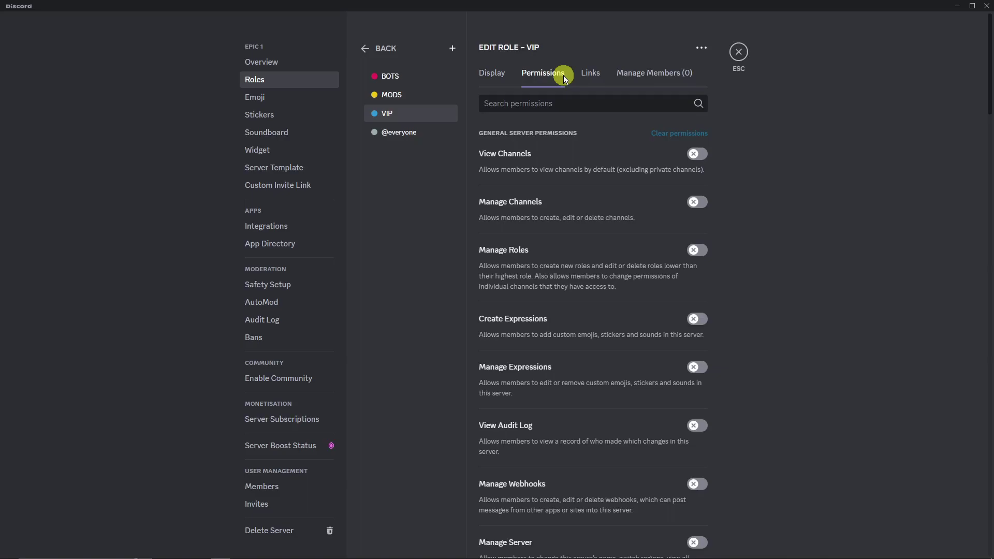
Grant the VIP role View Channels, Create Expressions and Manage Expressions.
click(694, 153)
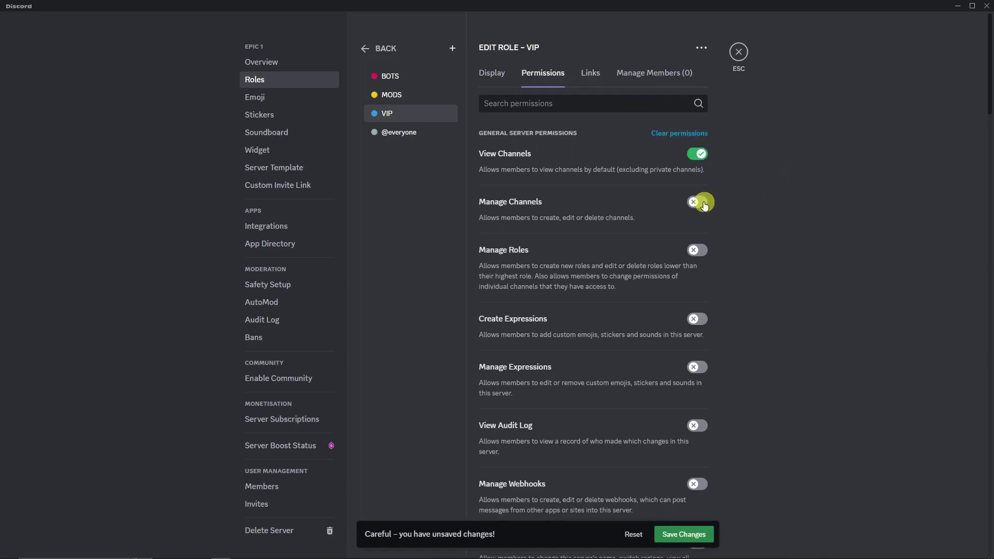
scroll(735, 215, down, 1)
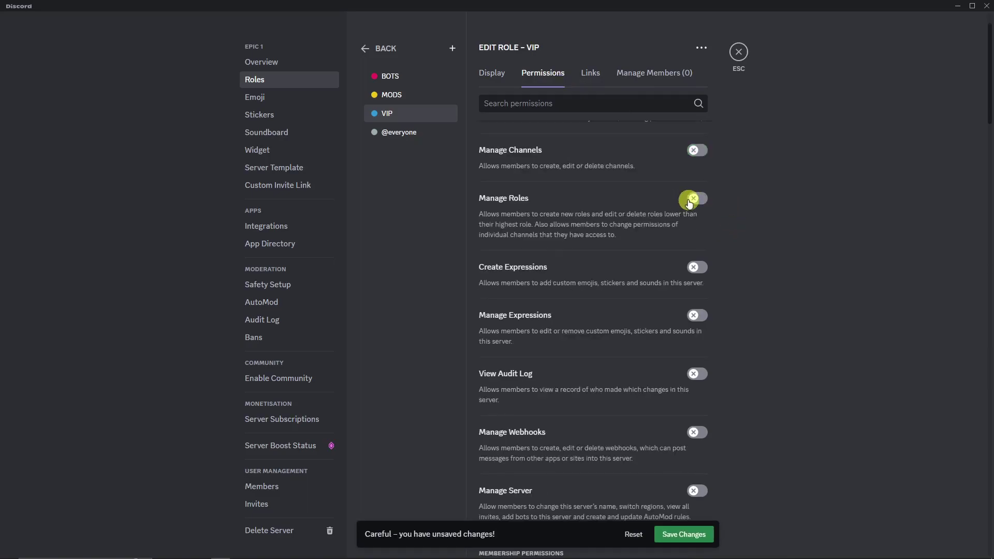
click(699, 268)
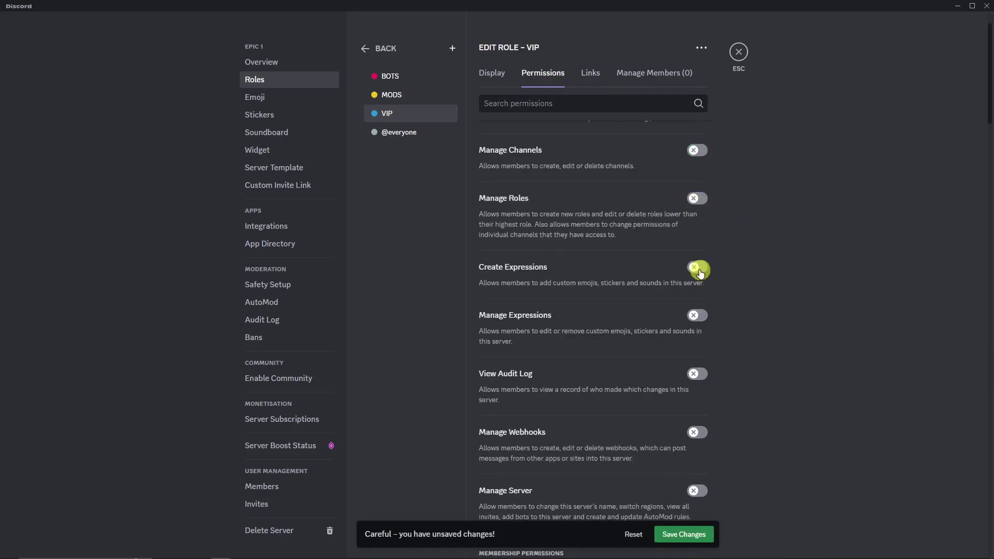
click(697, 314)
scroll(732, 371, down, 1)
scroll(563, 328, down, 4)
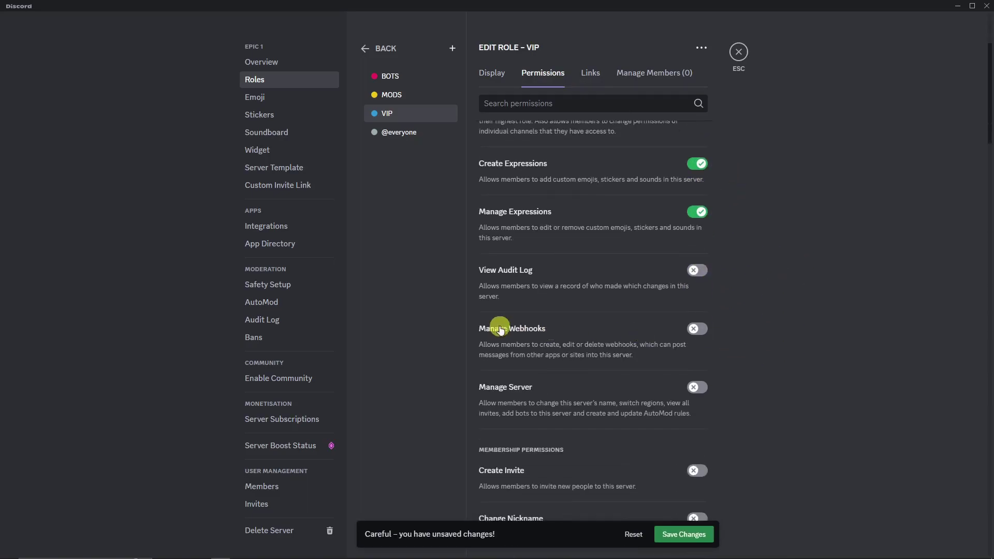
scroll(563, 257, down, 1)
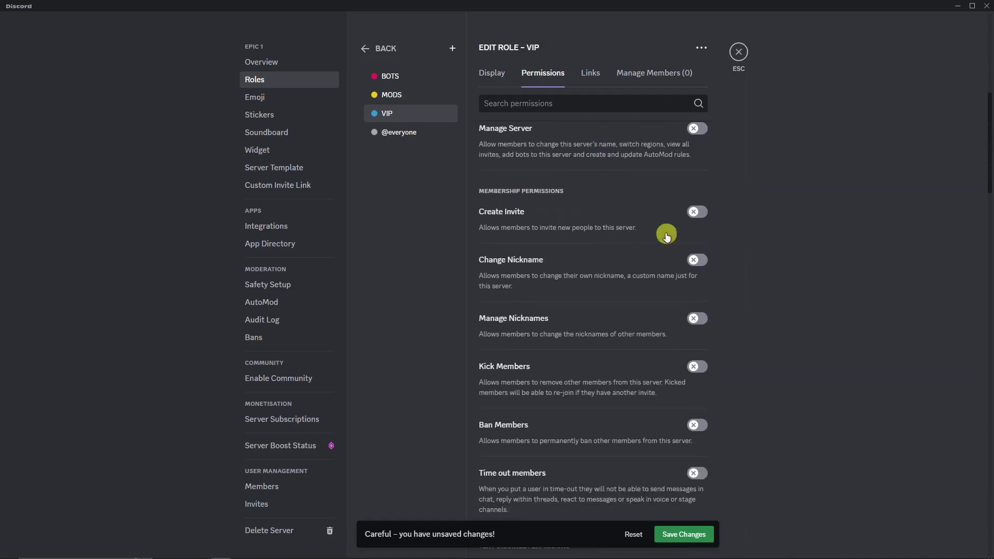
Grant VIP Create Invite, Change and Manage Nicknames, Kick, Ban and Timeout Members.
click(699, 212)
click(698, 260)
click(700, 318)
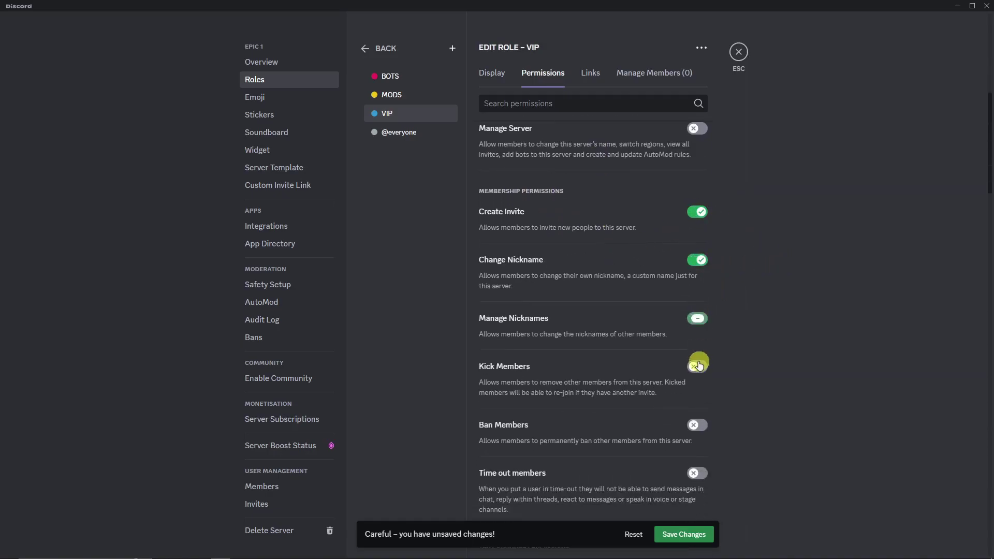
click(698, 366)
click(698, 425)
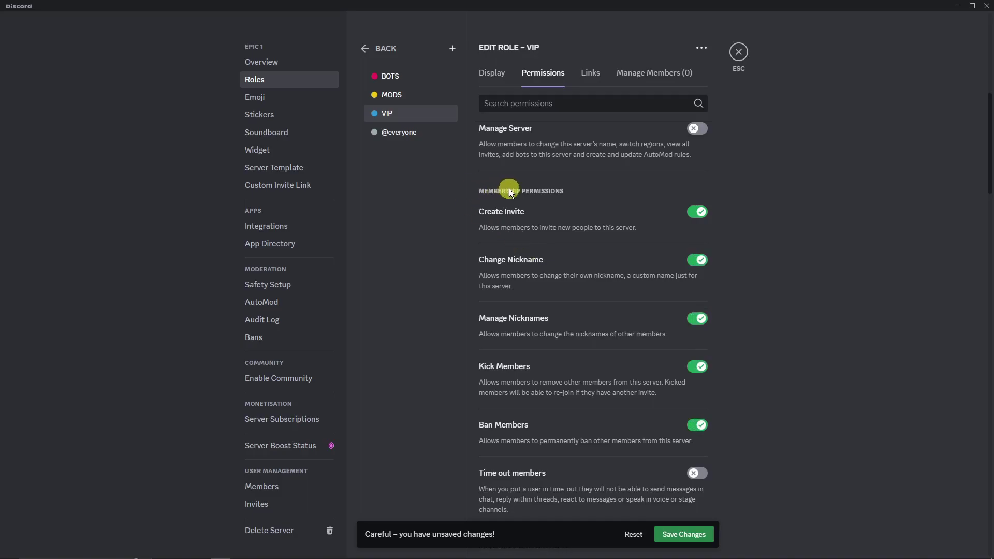
scroll(569, 193, down, 3)
click(699, 317)
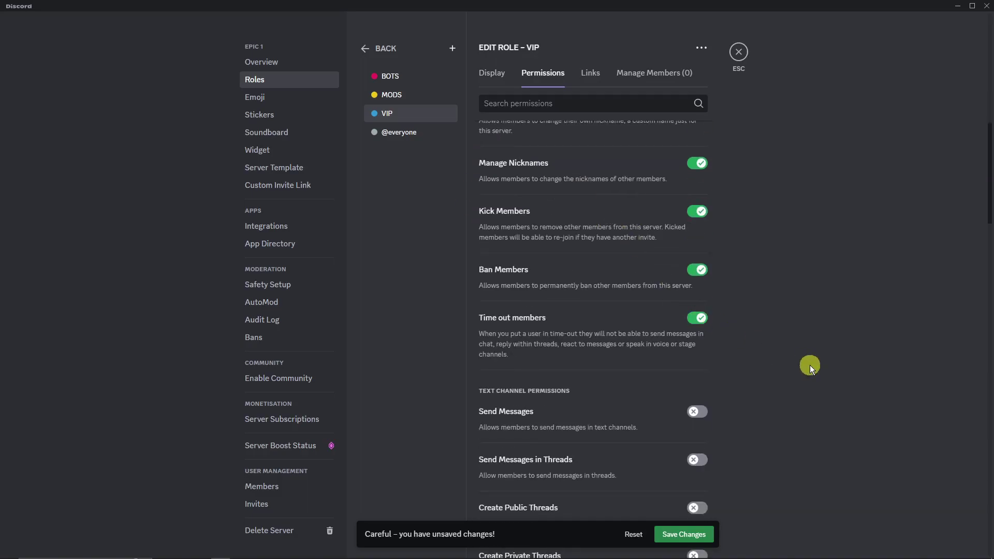
Let VIP send messages, use public and private threads, embed links, attach files, react, use external emojis.
scroll(752, 324, down, 4)
click(697, 205)
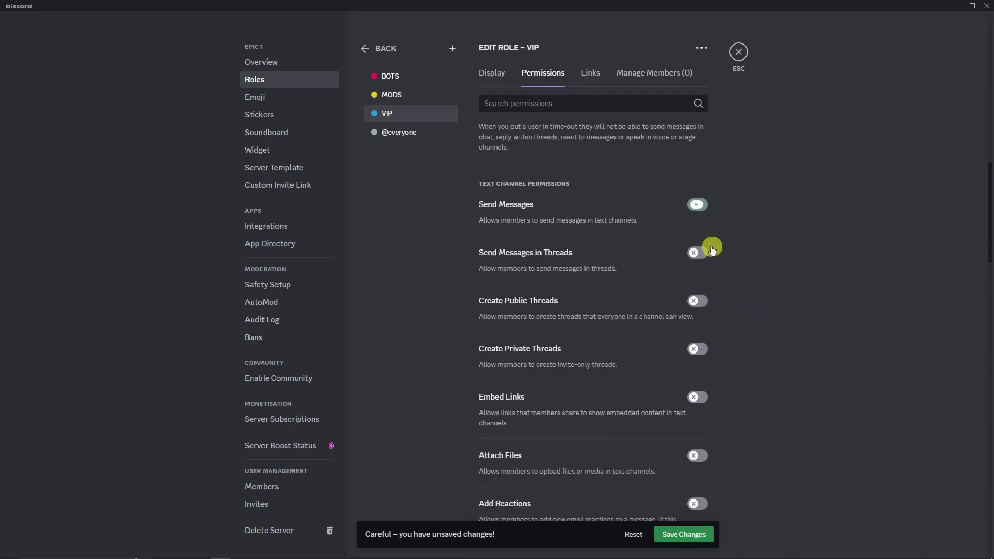
click(698, 252)
click(697, 300)
click(697, 349)
scroll(745, 331, down, 2)
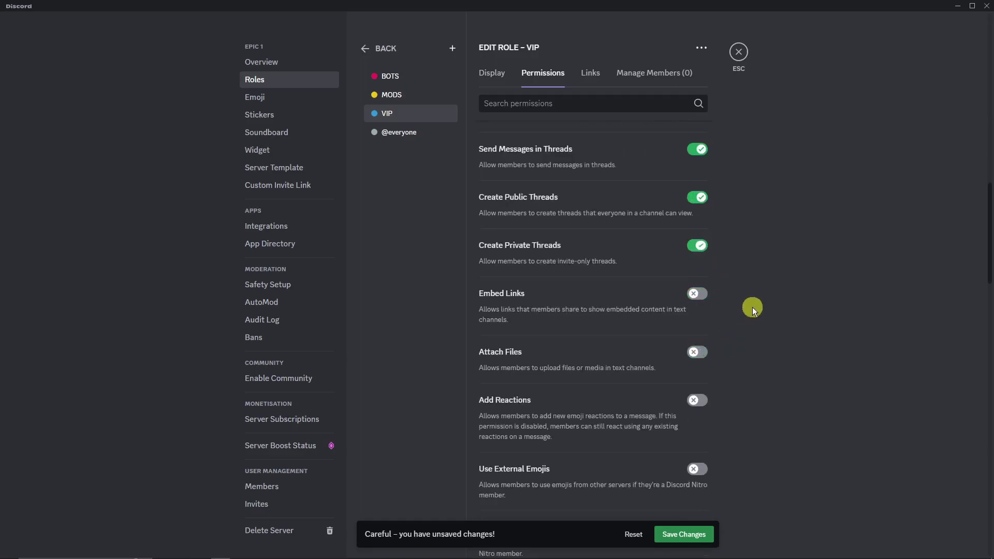
click(702, 299)
click(697, 352)
click(698, 402)
click(699, 468)
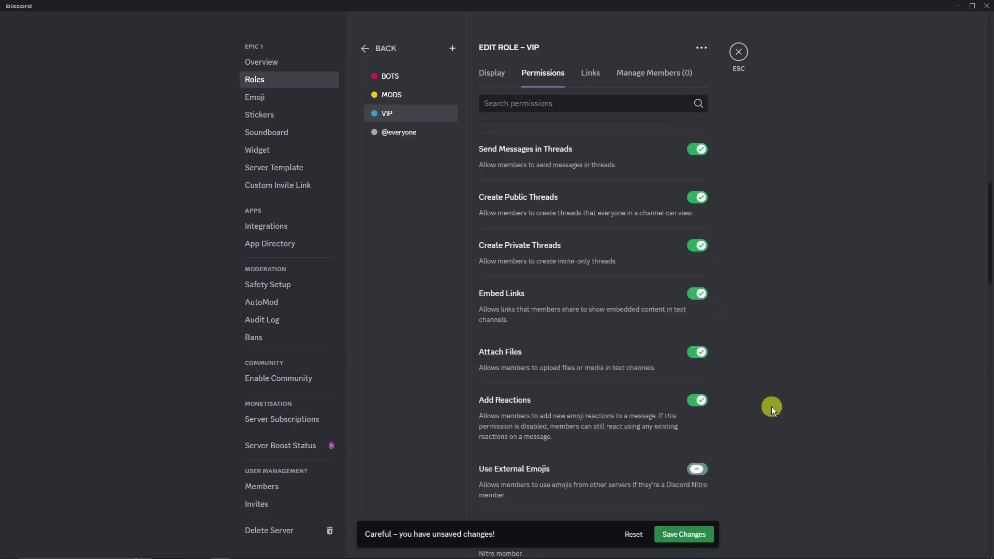
Enable VIP external stickers, mention everyone, manage messages and threads, history, TTS, voice messages, app commands.
scroll(731, 363, down, 5)
click(696, 269)
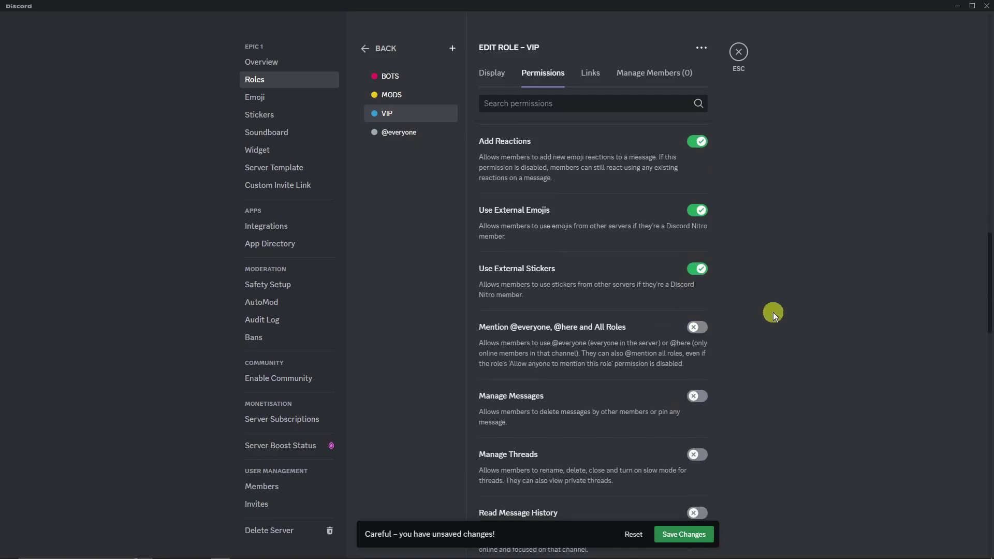
scroll(772, 312, down, 2)
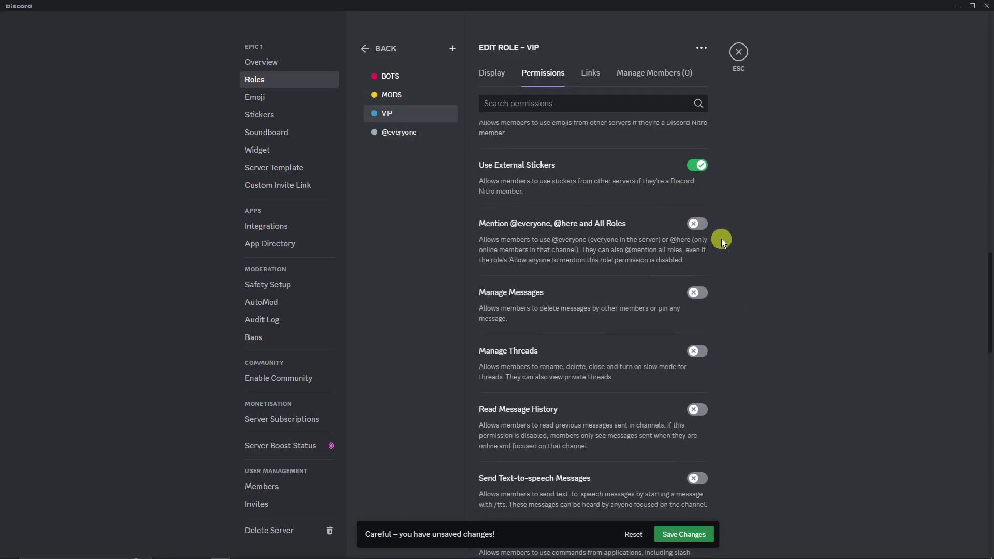
click(697, 224)
click(702, 292)
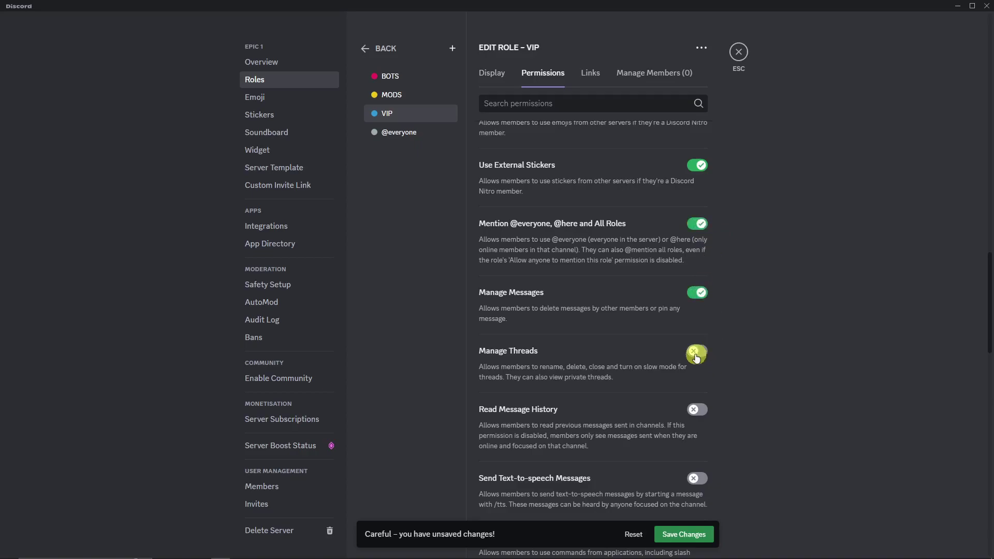
click(698, 352)
click(697, 410)
click(698, 479)
scroll(763, 365, down, 4)
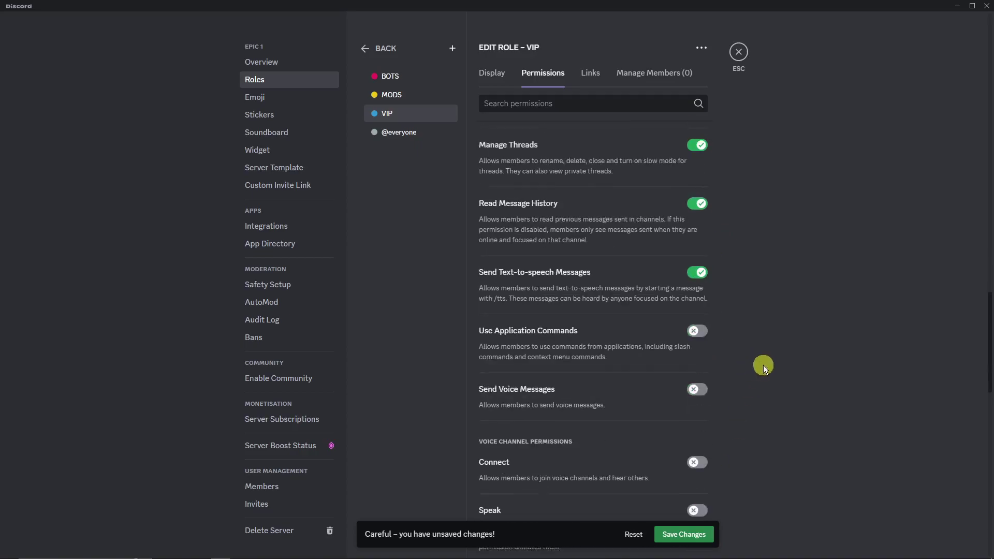
click(697, 389)
click(697, 330)
Let VIP connect, speak, share video, use activities, soundboard, external sounds and voice activity.
scroll(740, 344, down, 2)
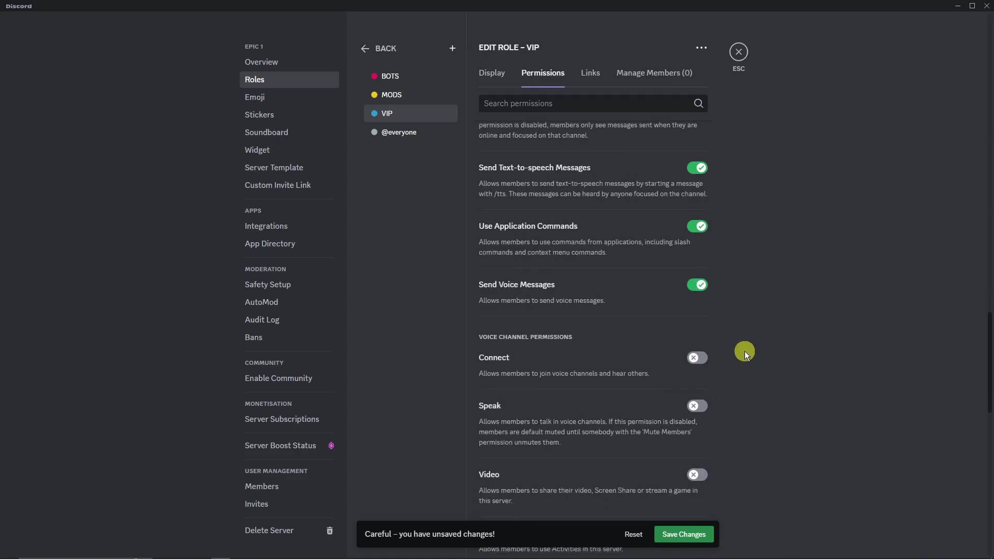
scroll(740, 345, down, 1)
click(697, 306)
click(697, 356)
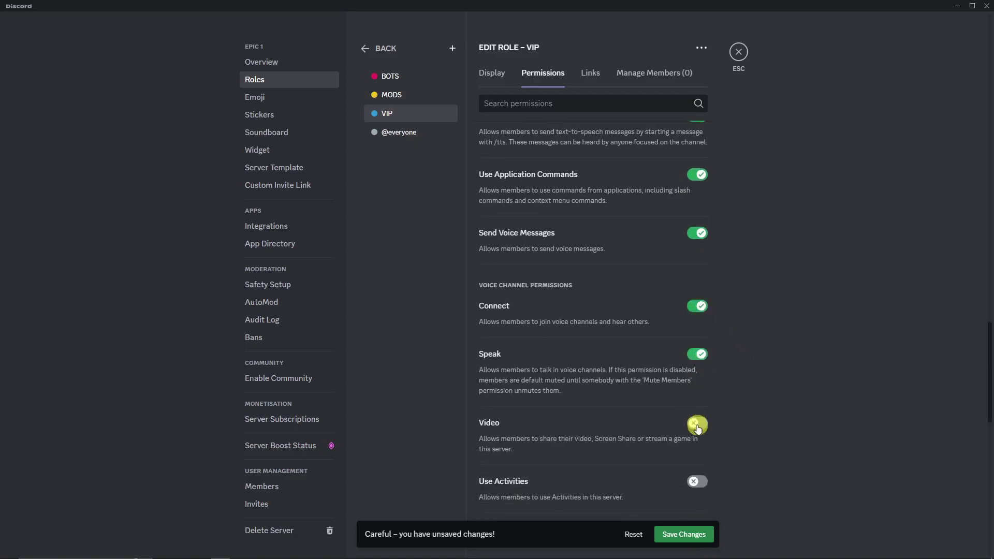
click(697, 422)
scroll(752, 406, down, 2)
click(696, 378)
scroll(759, 337, down, 1)
scroll(759, 337, down, 2)
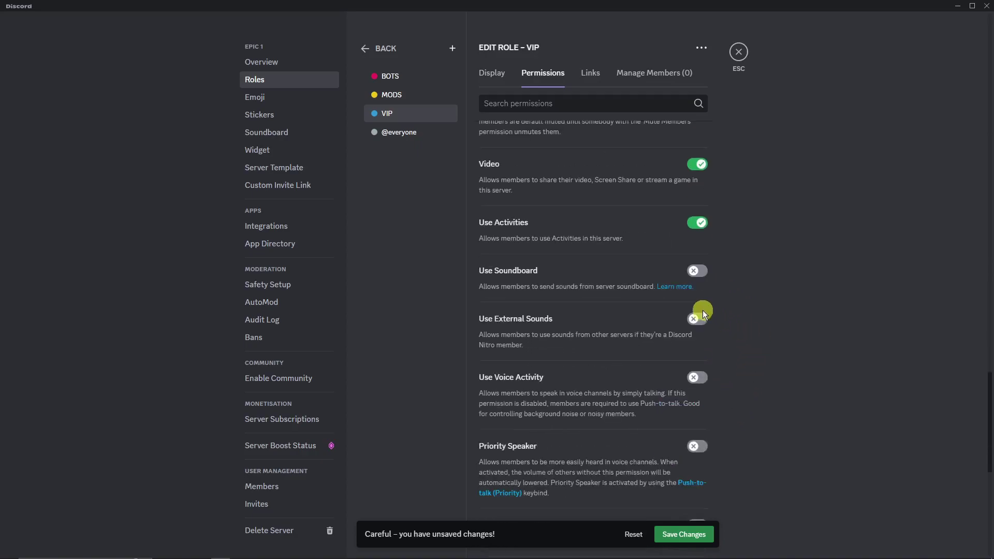
click(697, 271)
click(705, 320)
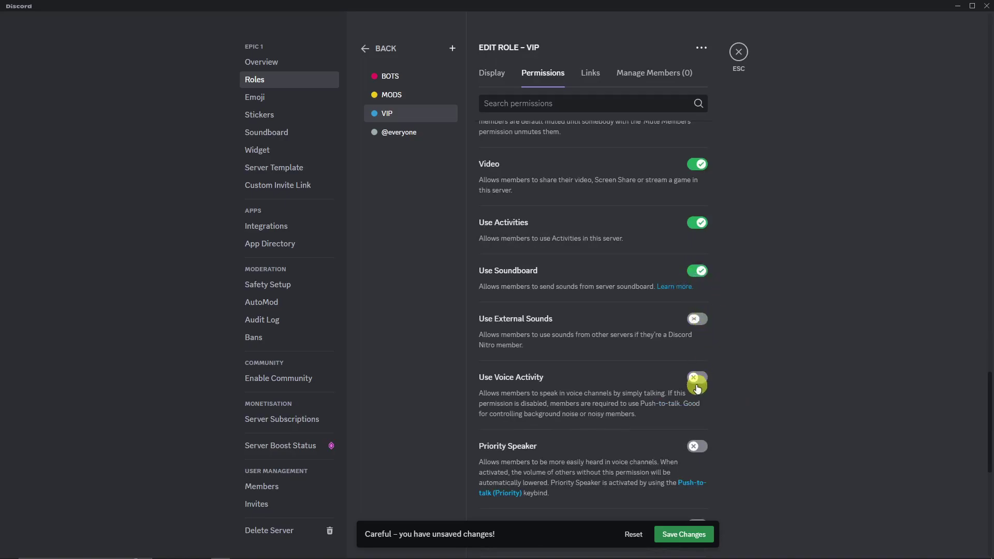
click(696, 377)
Enable VIP Priority Speaker, Mute, Deafen, Move Members and Set Voice Channel Status, then save.
scroll(765, 341, down, 3)
click(697, 291)
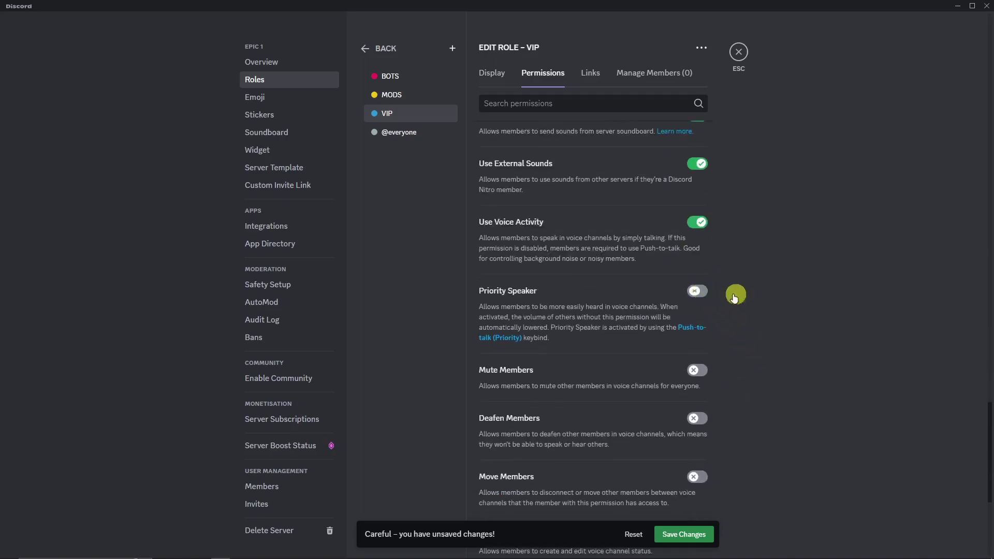
scroll(792, 334, down, 2)
click(697, 266)
click(697, 315)
click(696, 373)
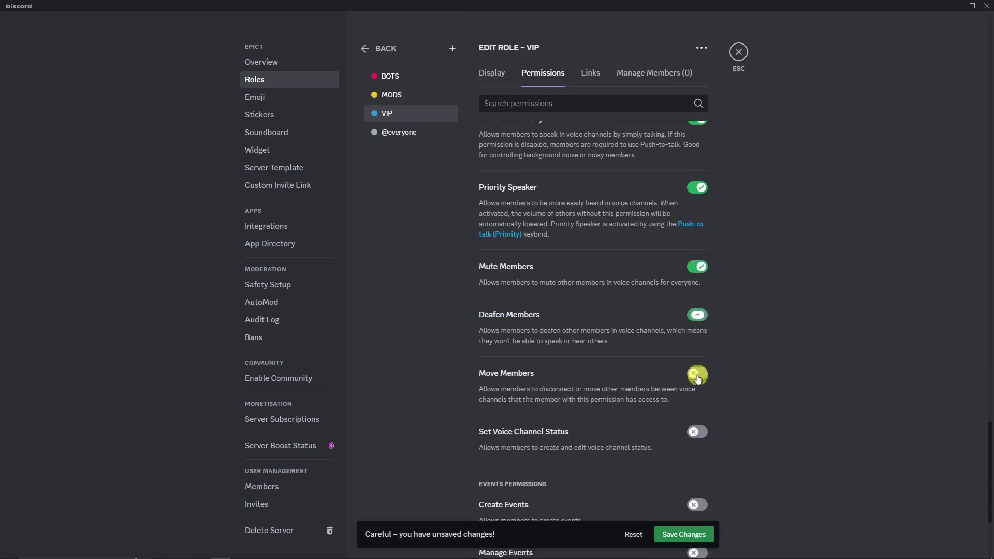
click(696, 431)
scroll(748, 419, down, 3)
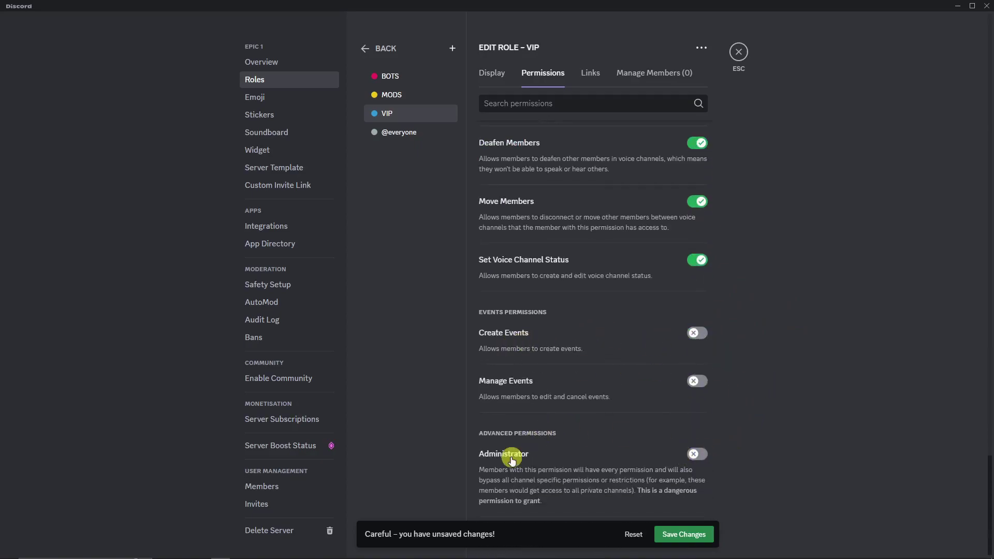
click(673, 534)
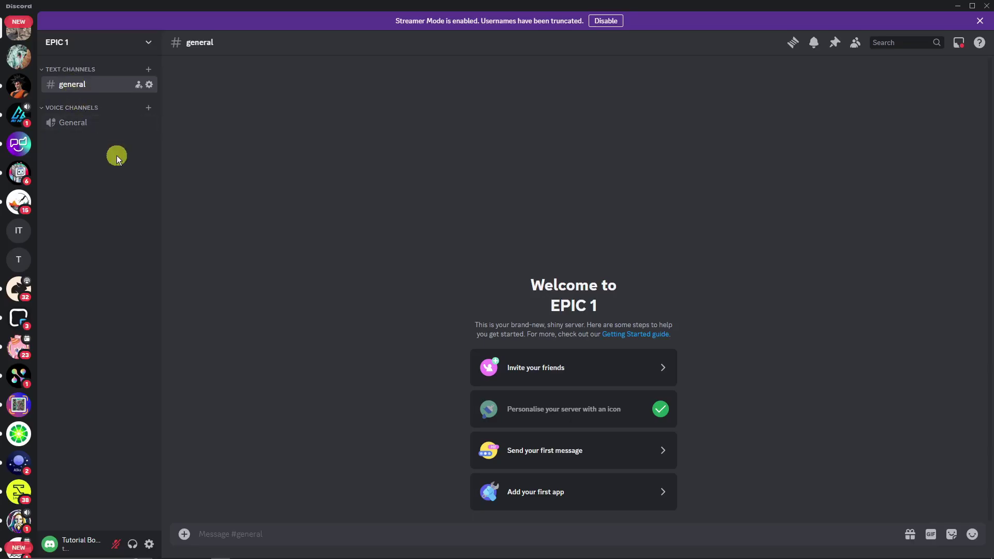
Start a new voice channel from the channel list and begin naming it SAMPLE.
right_click(104, 182)
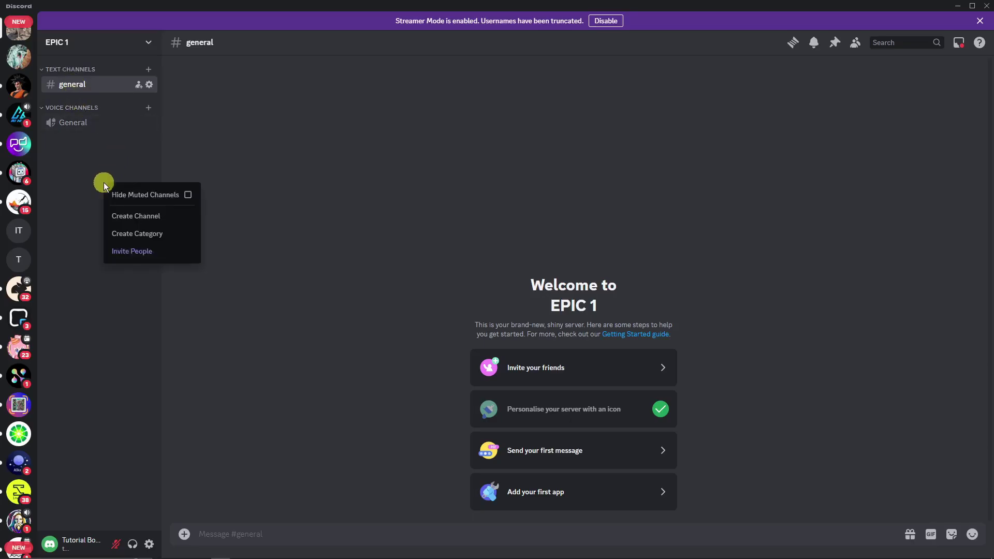
click(128, 215)
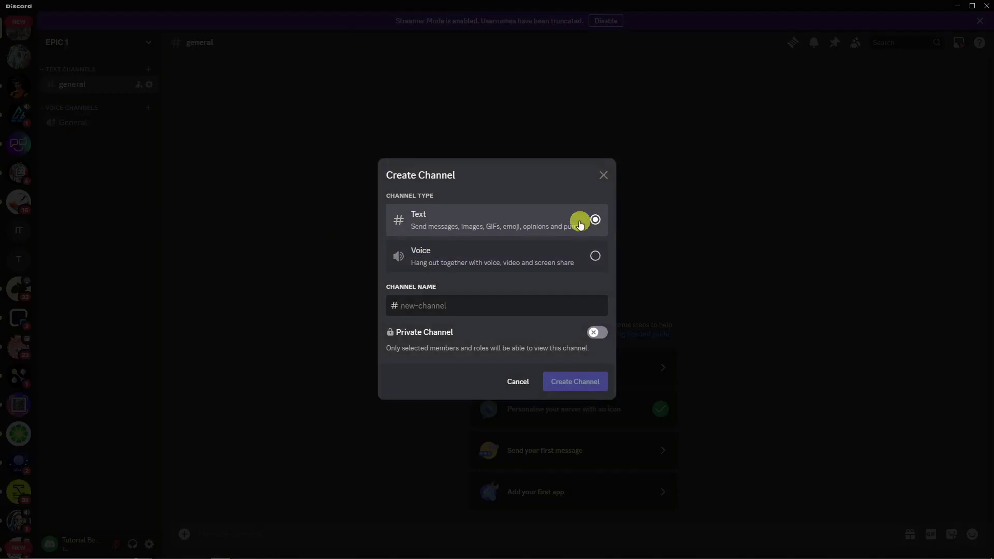
click(584, 255)
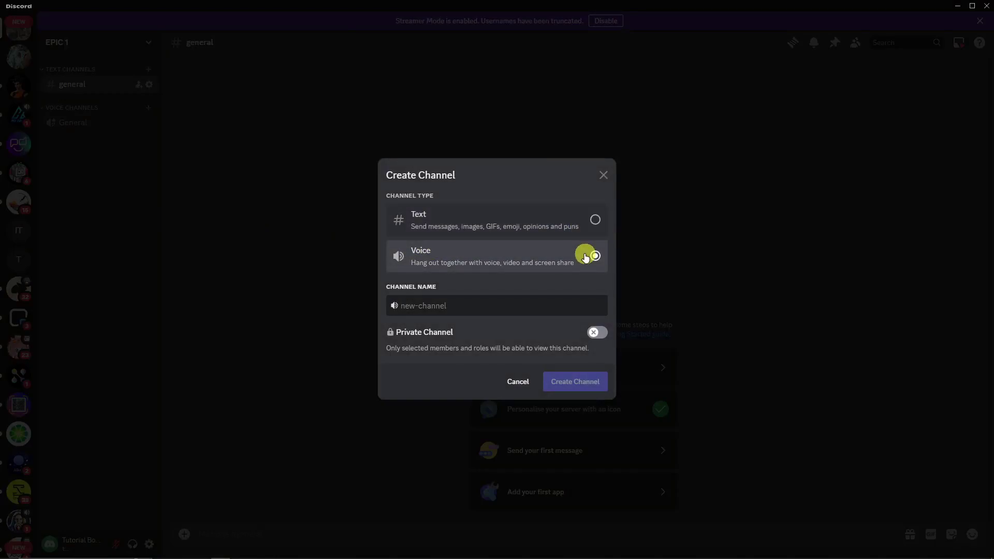
click(525, 314)
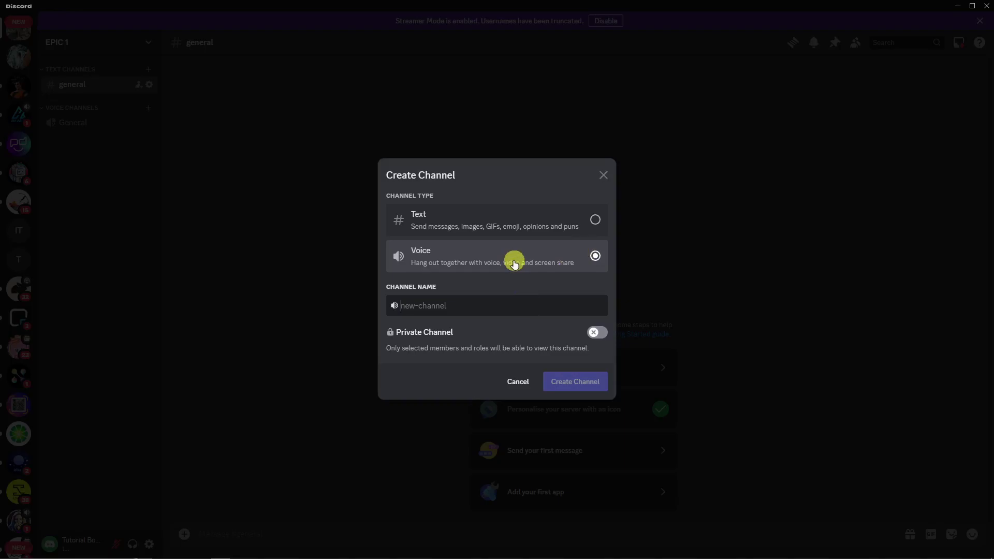
text(C)
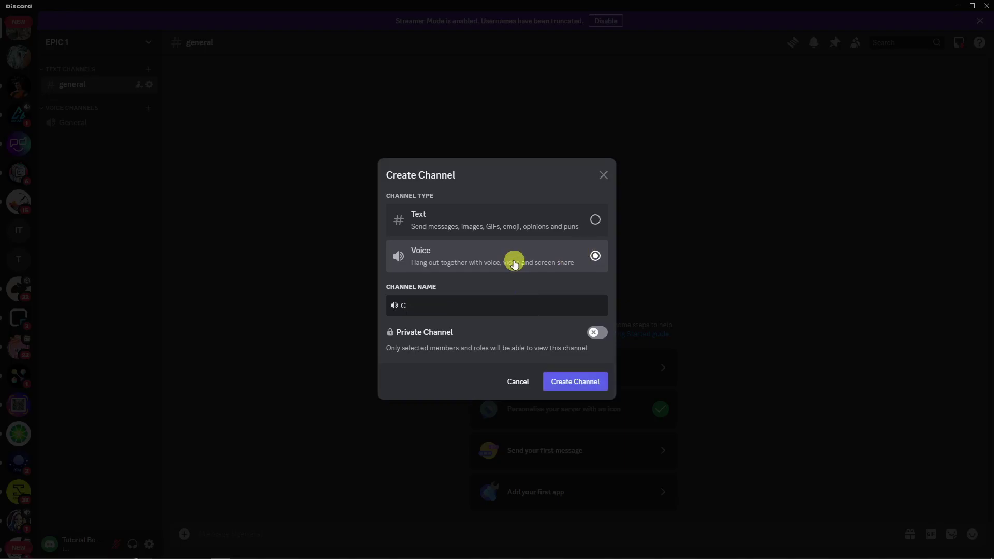
text(HANEP)
key(ctrl+a)
text(SAMPLE)
Reset the type to Voice, finish the name SAMPLE VOICE and create the channel.
click(592, 220)
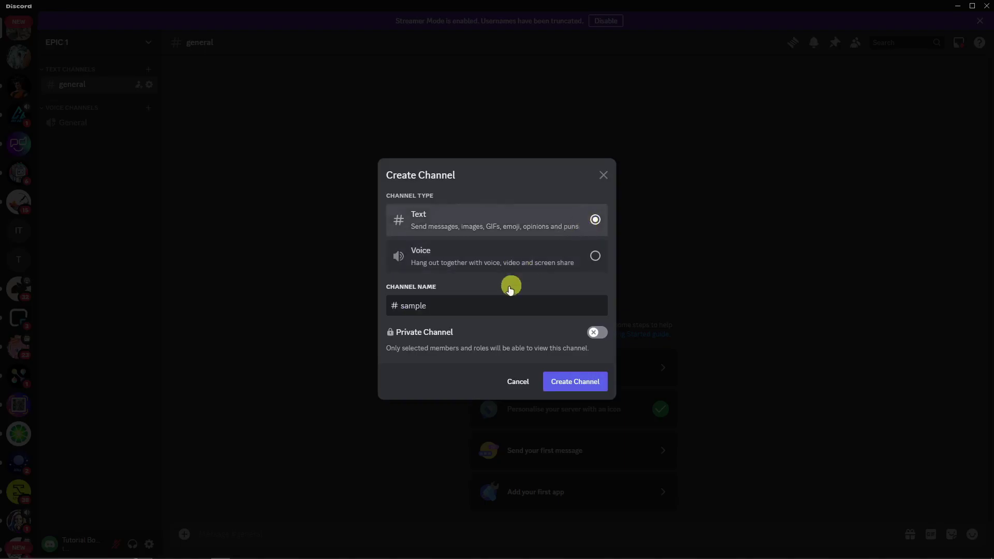
key(ctrl+a)
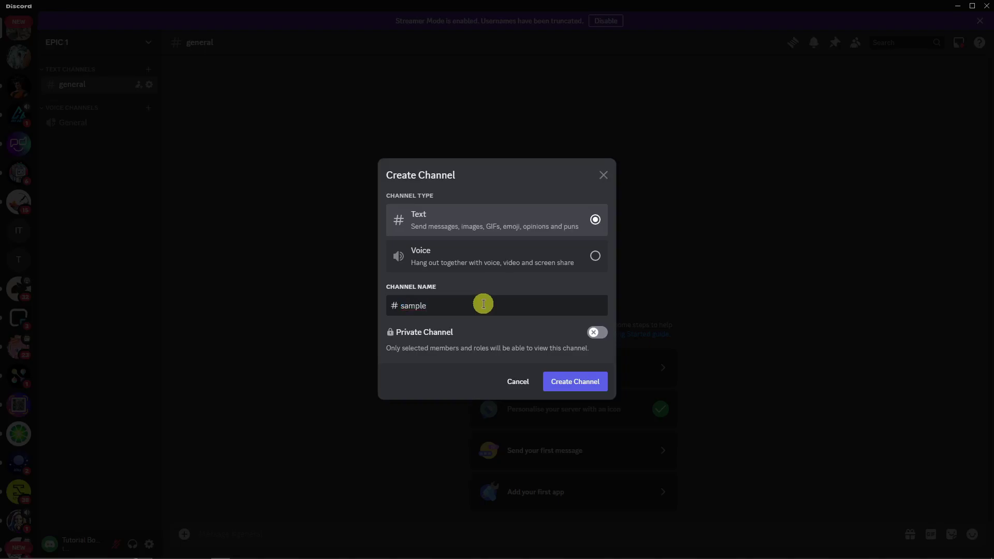
key(ctrl+a)
key(BackSpace)
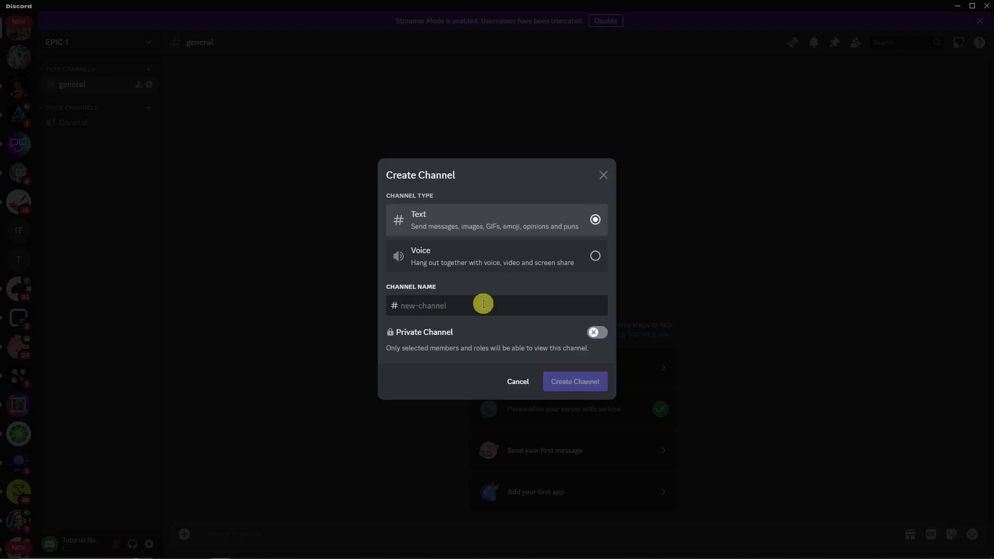
click(594, 255)
click(550, 306)
text(SAMPLE VOICE)
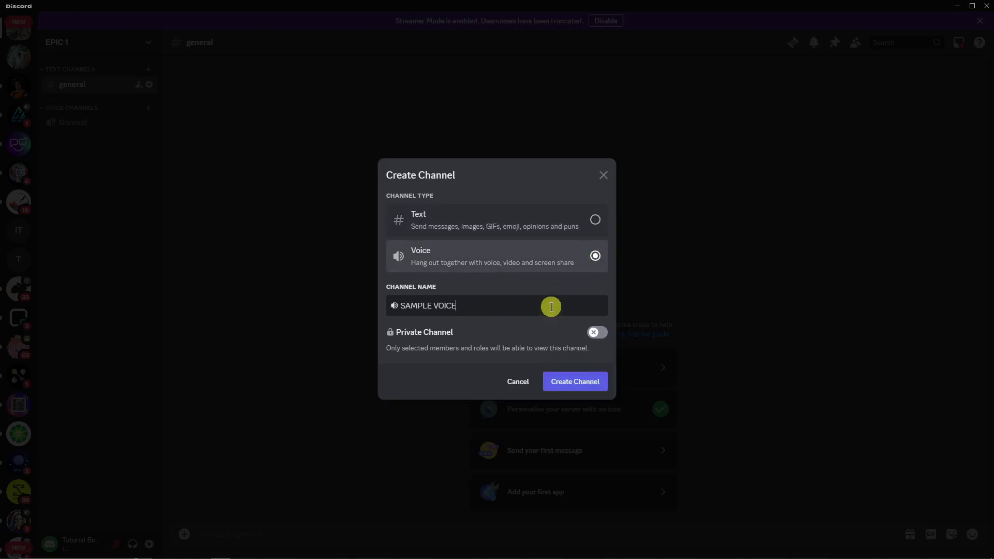
click(578, 381)
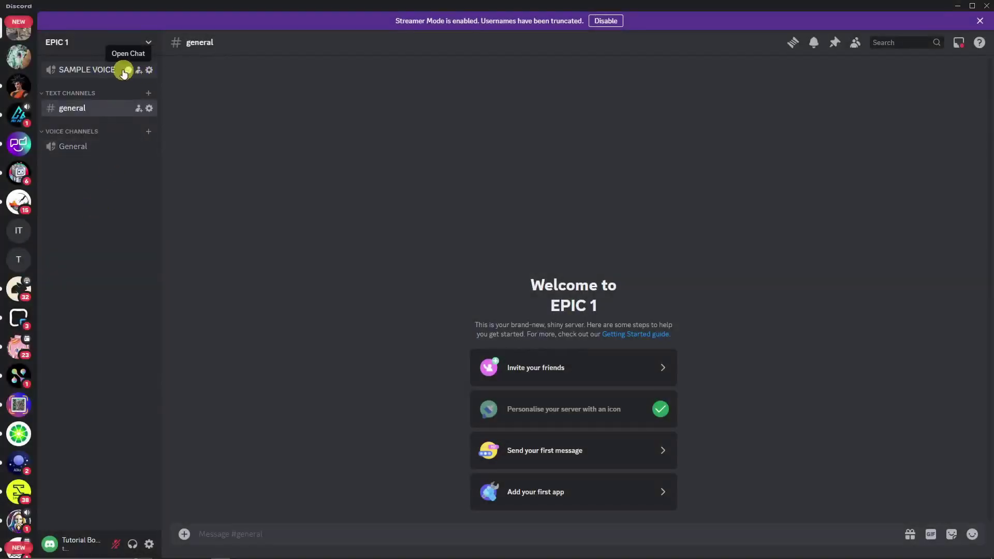
Open the TEXT CHANNELS category settings and delete its current name.
right_click(111, 73)
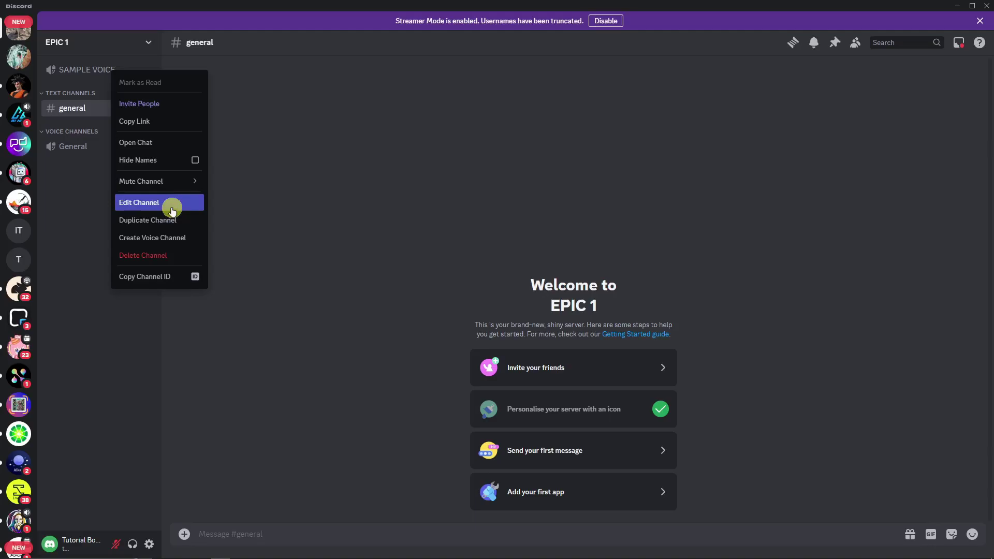
click(77, 185)
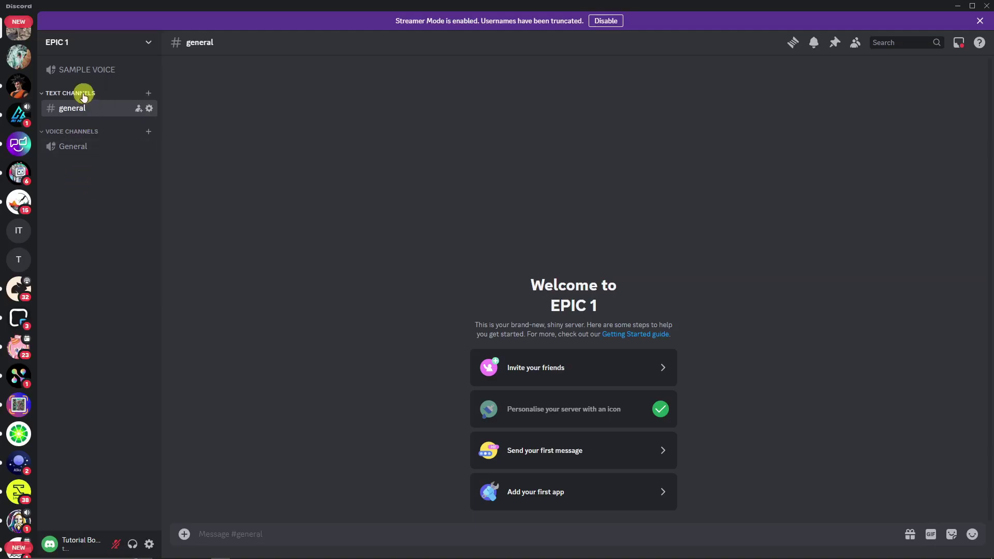
right_click(84, 98)
click(126, 216)
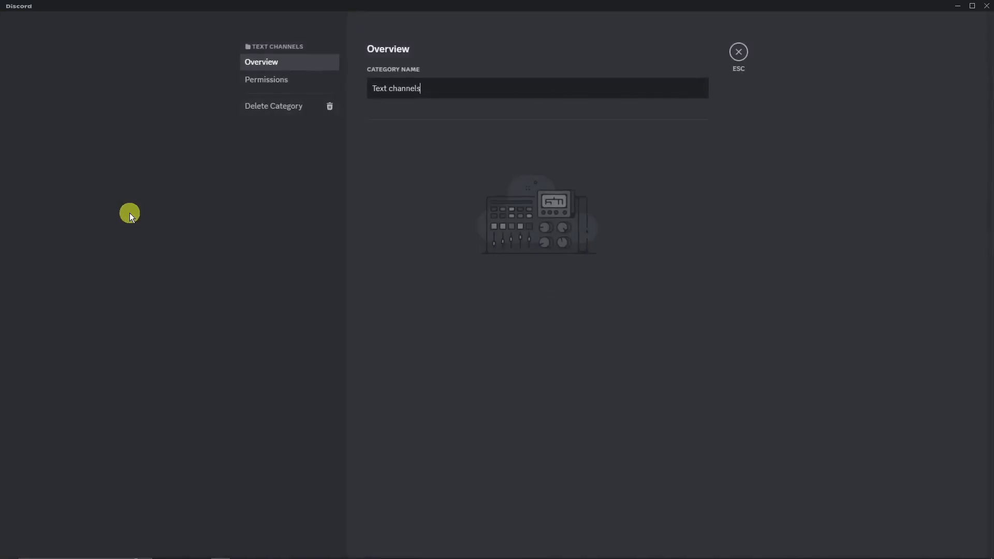
drag(451, 85, 311, 80)
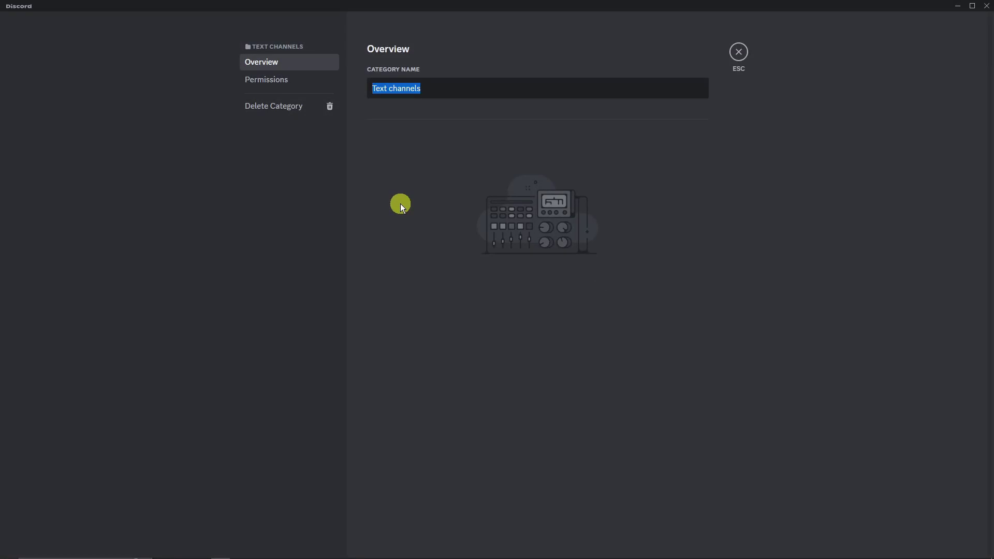
key(BackSpace)
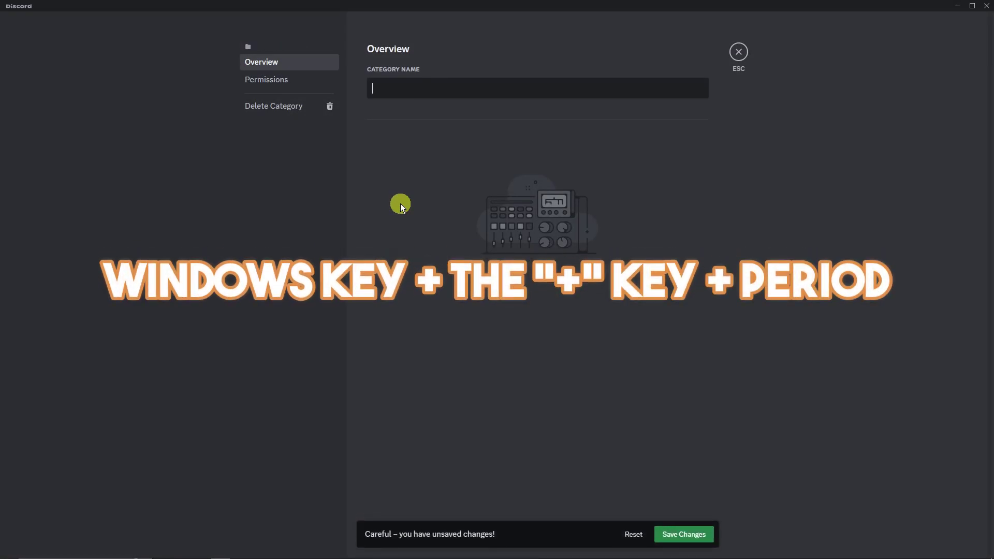
Name the category with a blue circle emoji plus INFO, save, and close settings.
key(super+plus)
key(super+period)
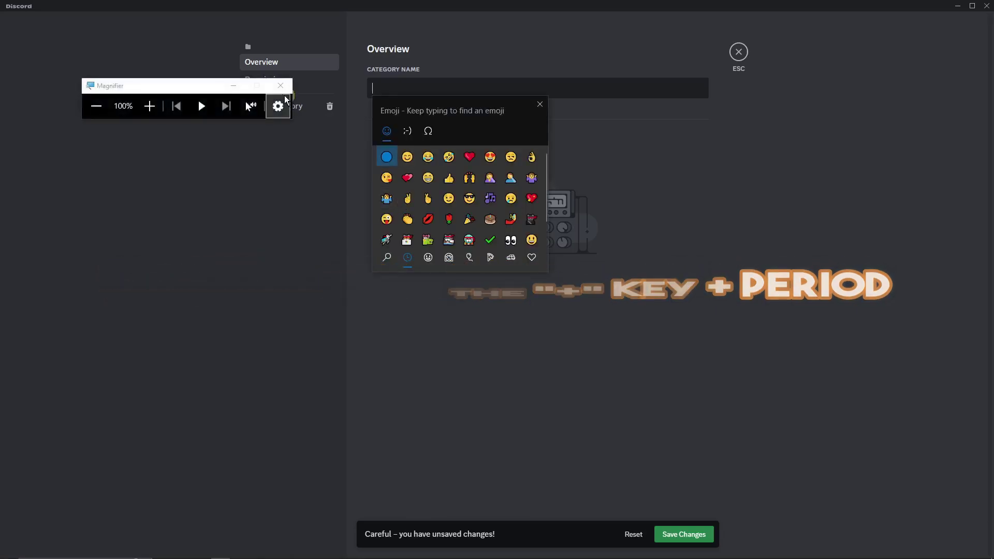
click(422, 88)
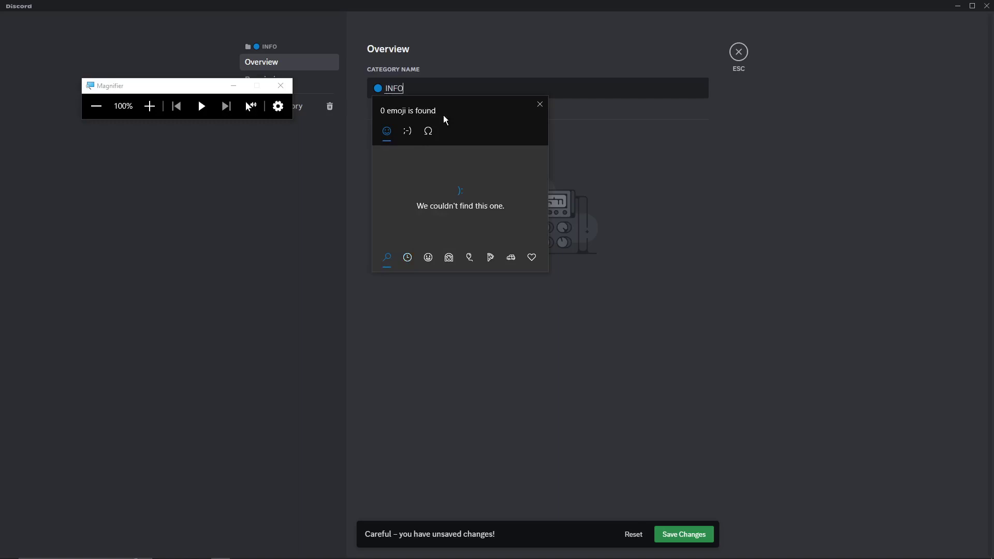
click(539, 104)
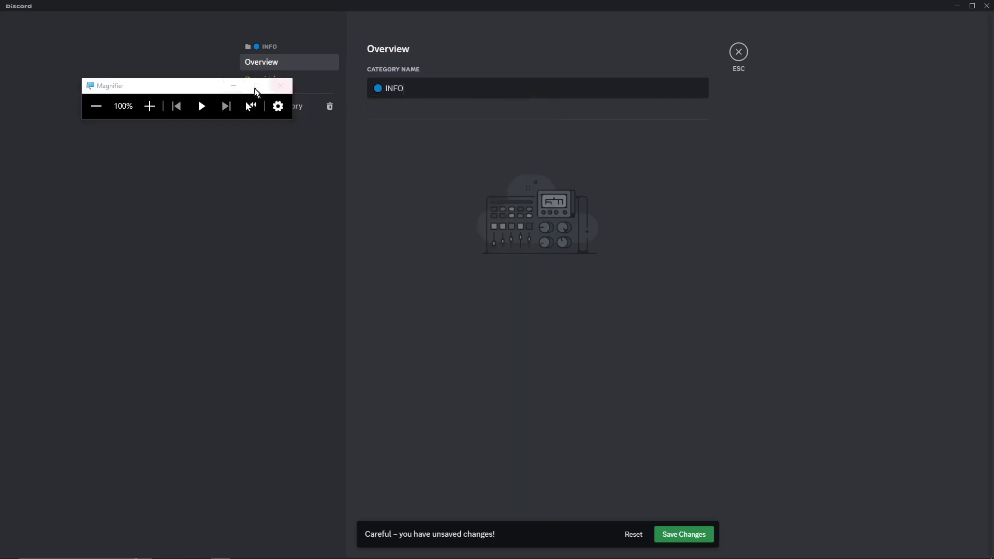
click(233, 87)
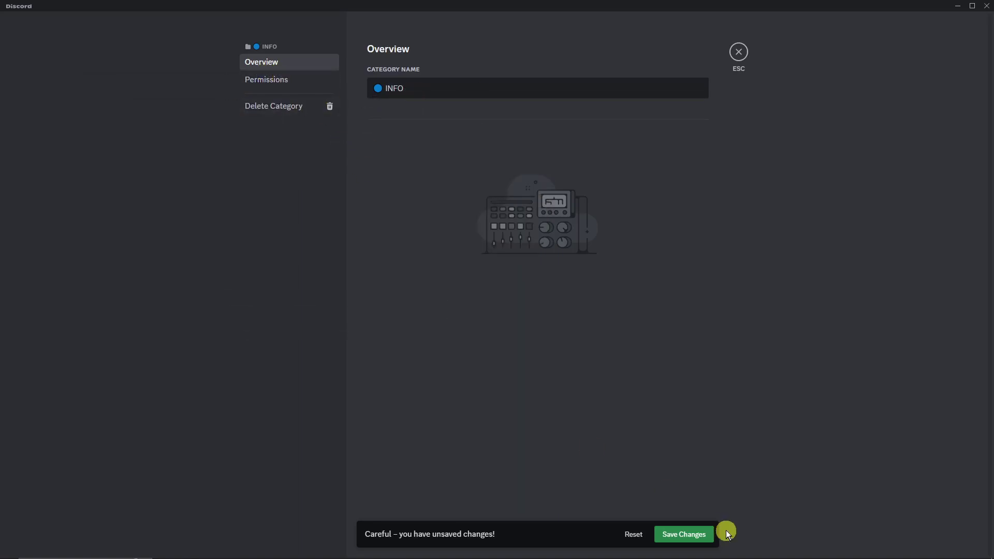
click(705, 534)
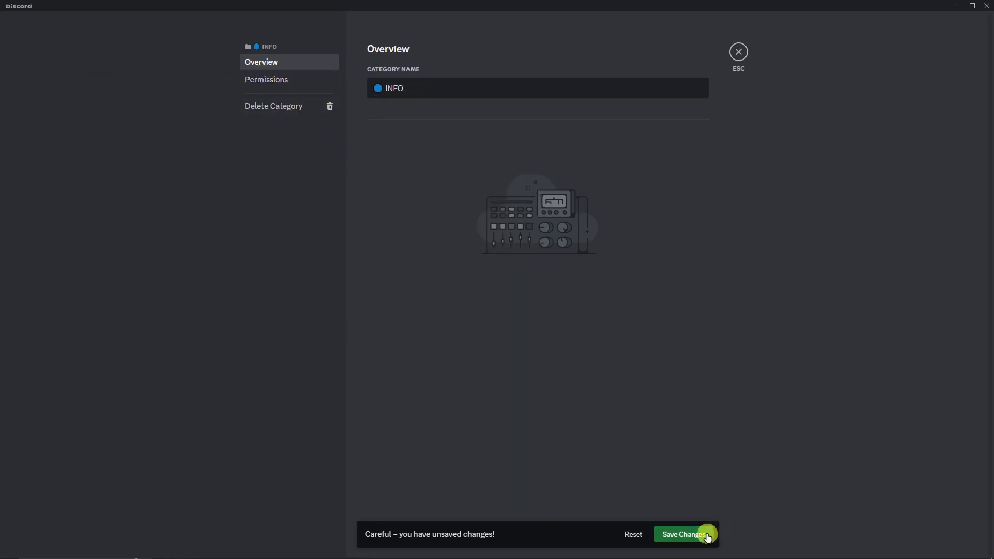
click(740, 52)
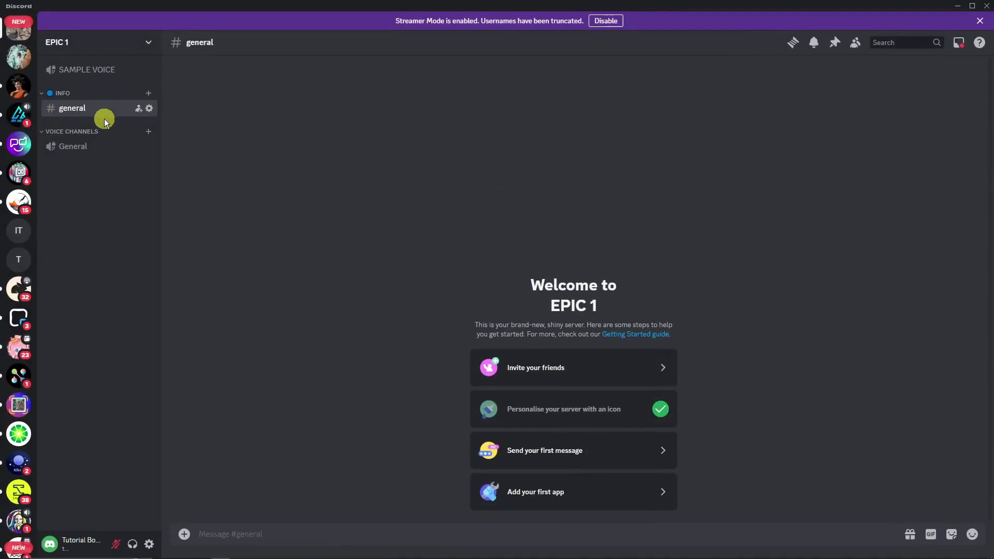
right_click(88, 132)
click(139, 252)
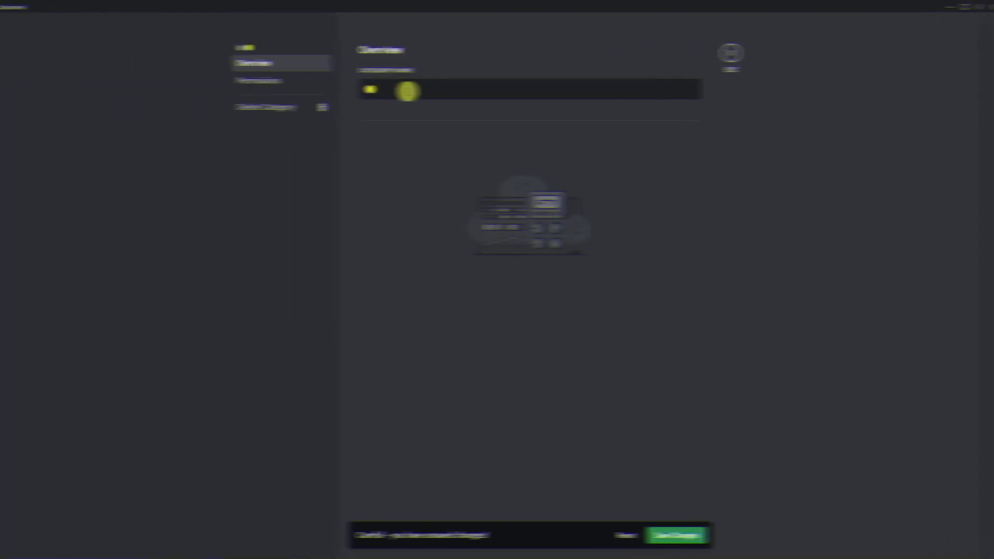
text(GENERAL)
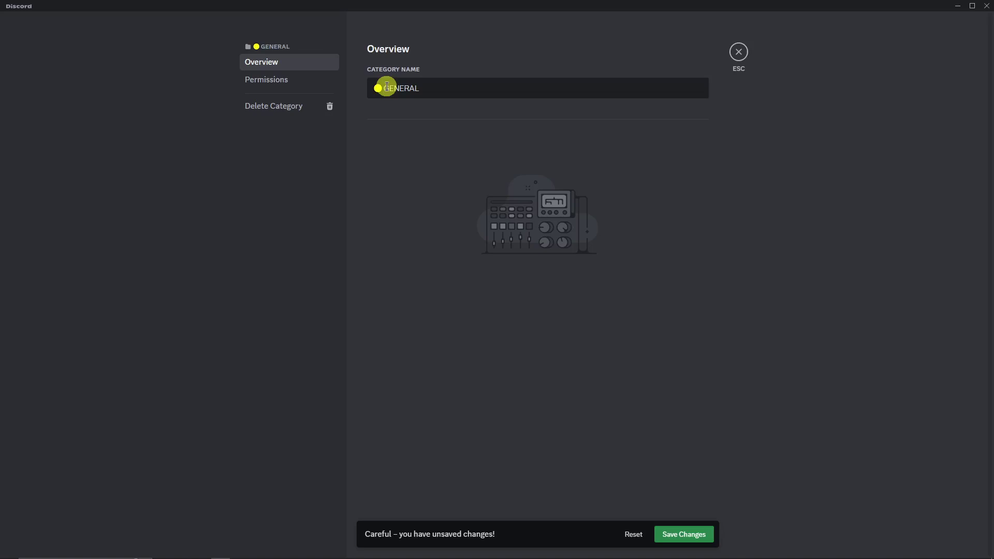
click(688, 536)
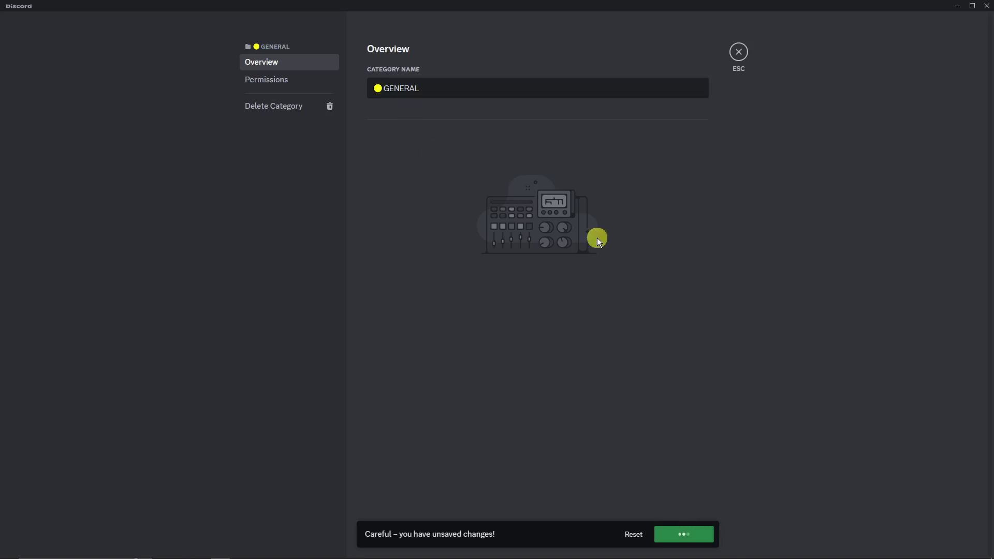
click(740, 53)
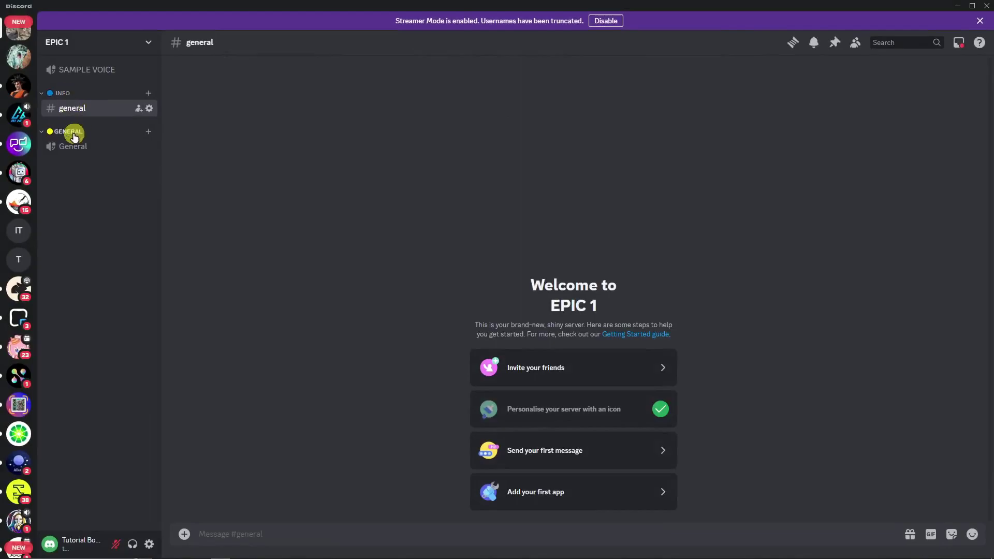
right_click(100, 206)
right_click(72, 132)
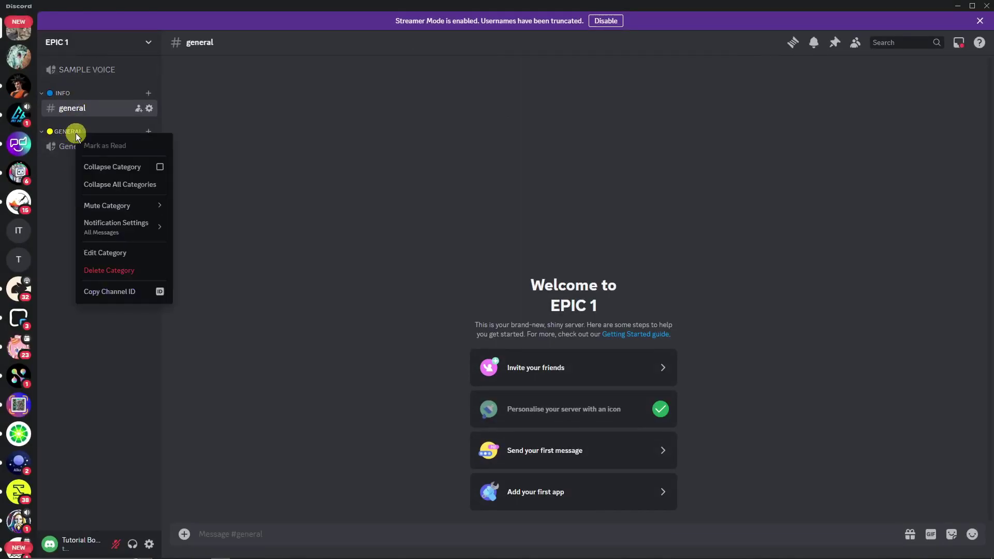
click(124, 253)
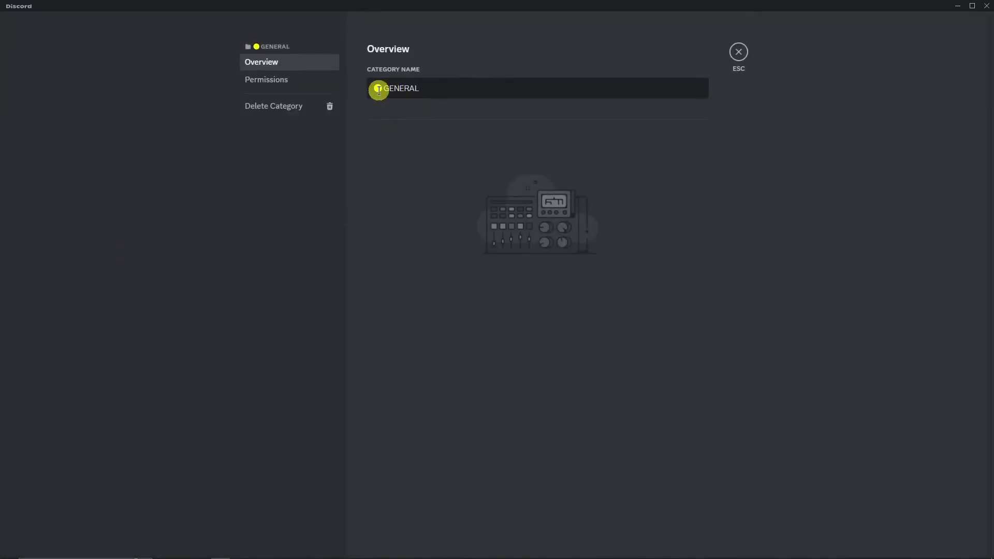
drag(383, 89, 549, 88)
click(739, 51)
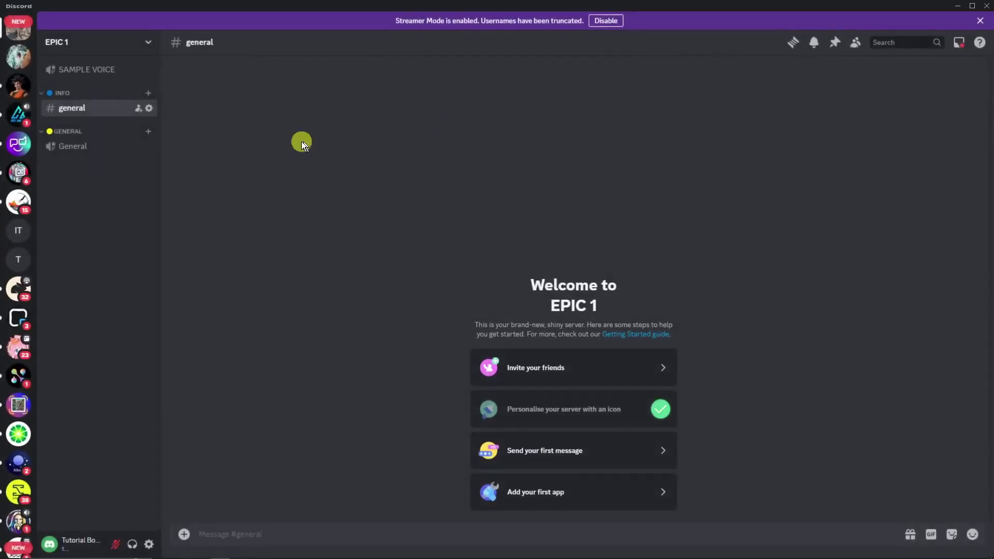
Rename the General voice channel to a red heart emoji plus 'Couples' and save it.
right_click(79, 146)
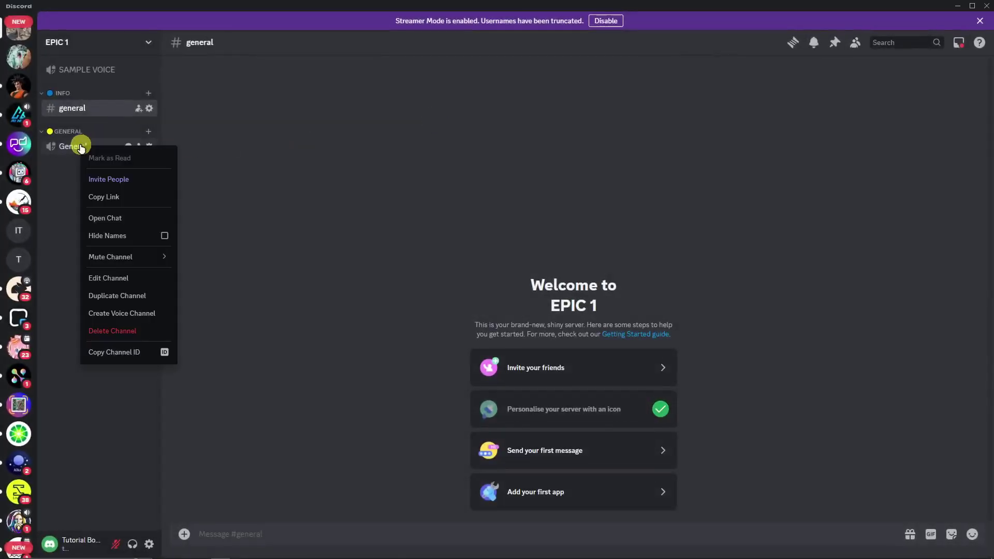
click(129, 278)
drag(409, 88, 355, 84)
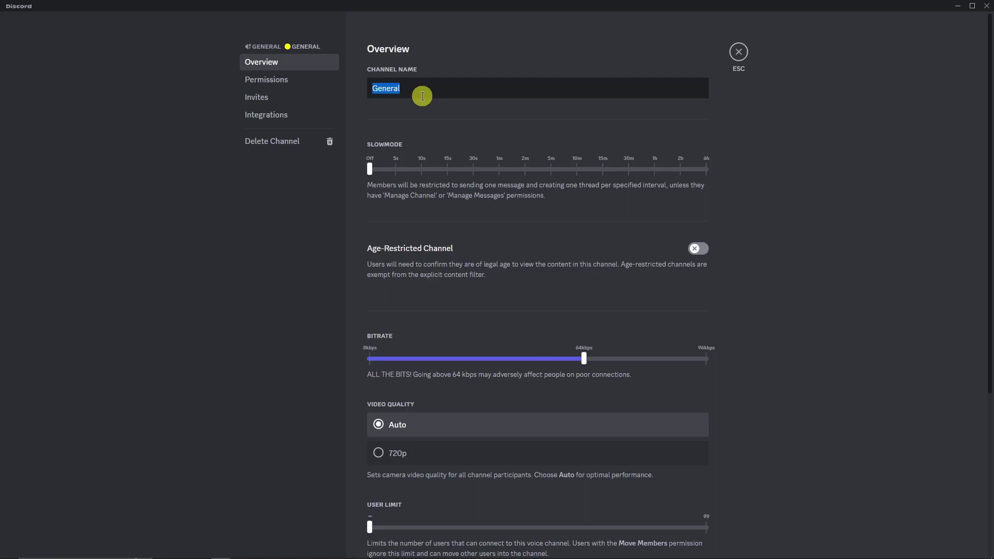
key(super+period)
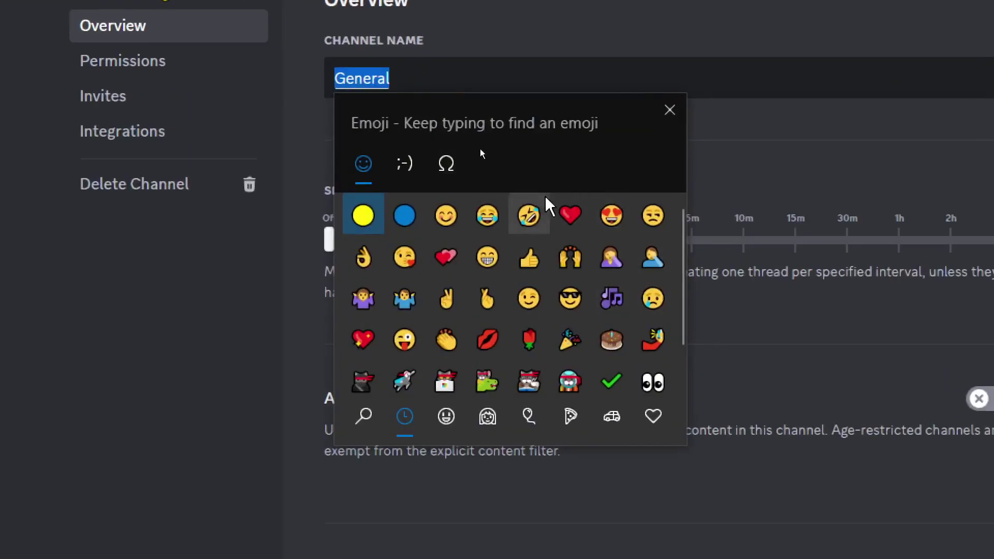
click(570, 216)
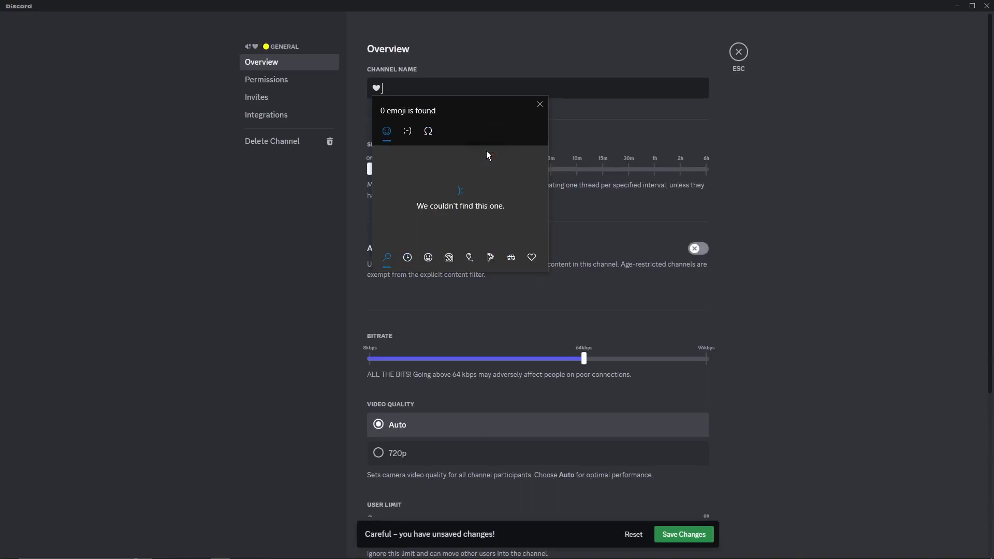
text(chann)
key(BackSpace)
key(BackSpace)
key(BackSpace)
key(BackSpace)
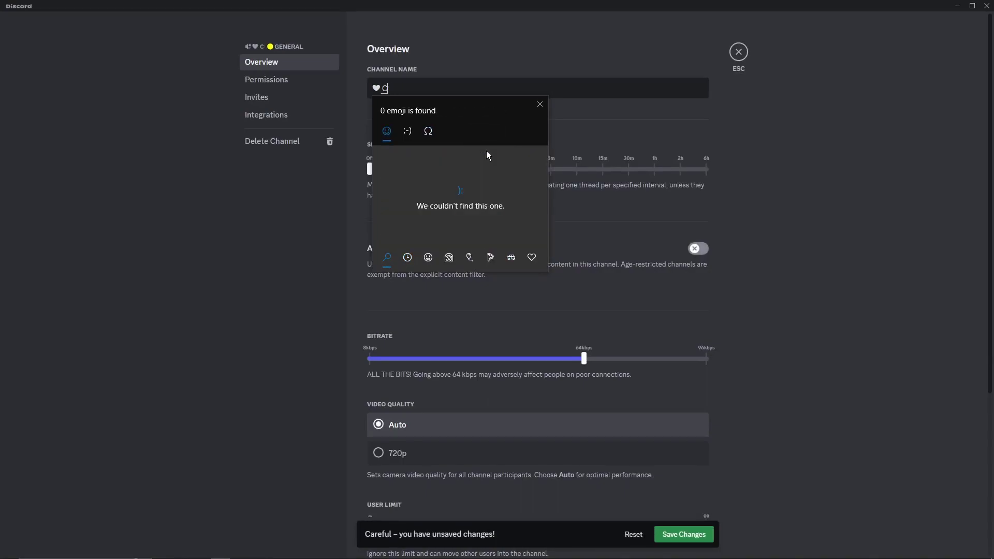
click(538, 106)
text(ouples)
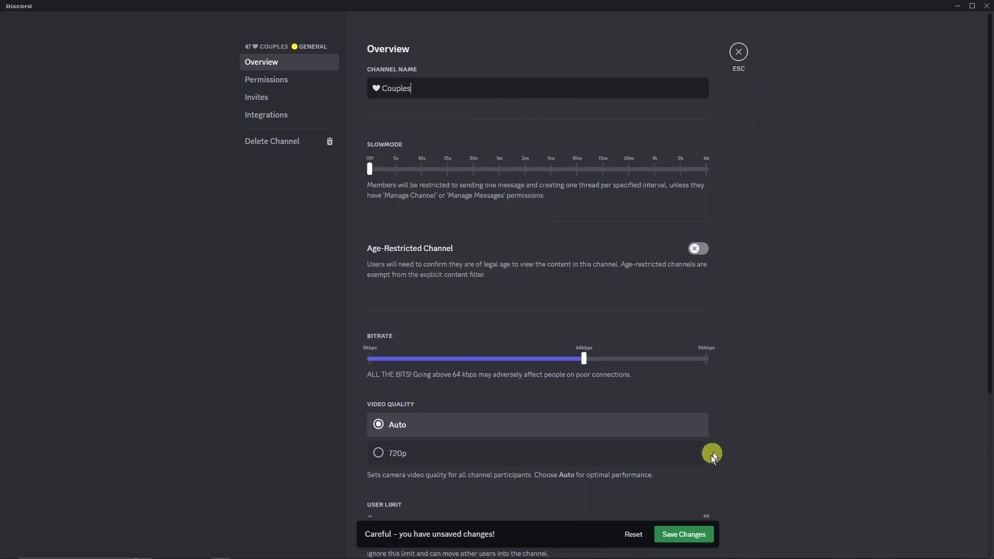
click(683, 533)
click(739, 58)
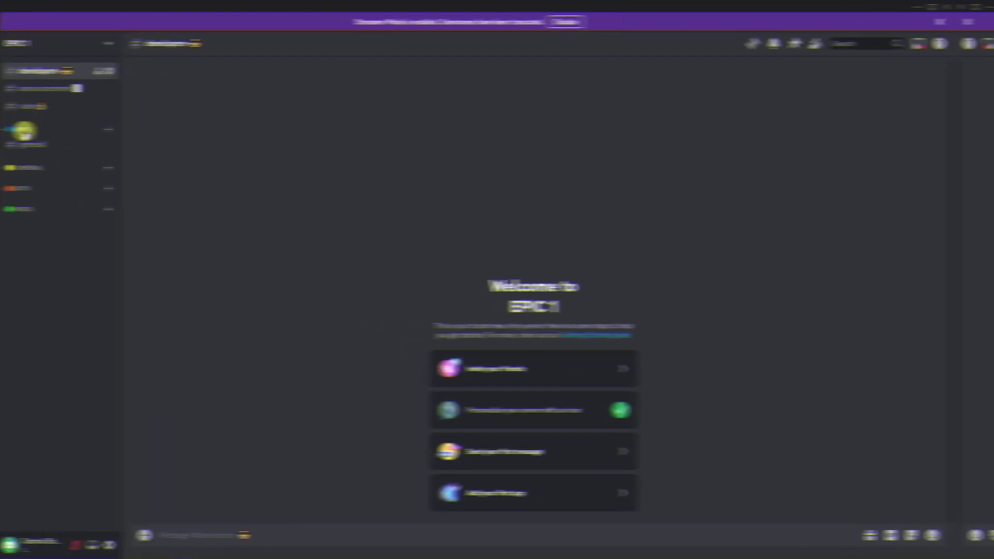
Toggle the GENERAL, BOTS and INFO categories, then view the announcement and developers- channels.
click(64, 167)
click(66, 203)
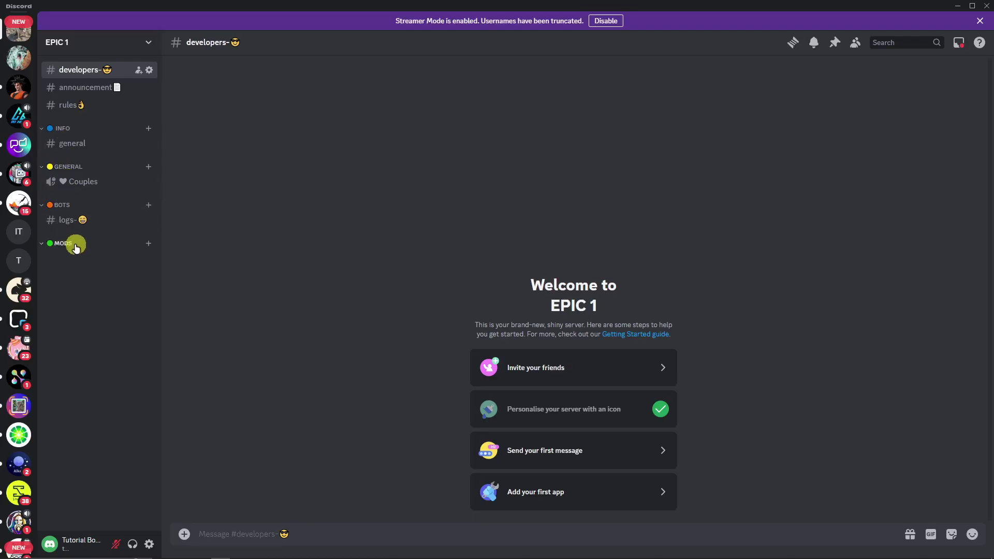
click(65, 205)
click(66, 167)
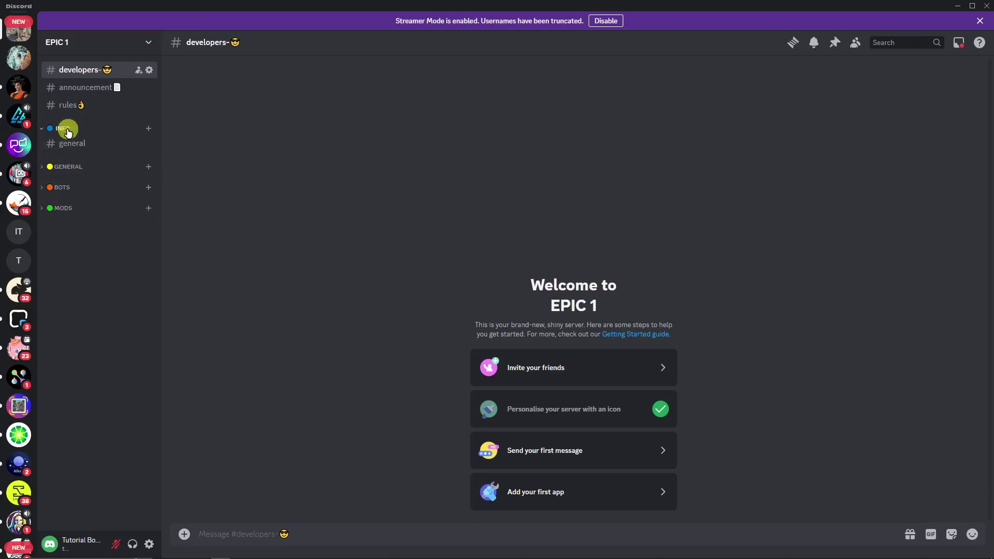
click(64, 128)
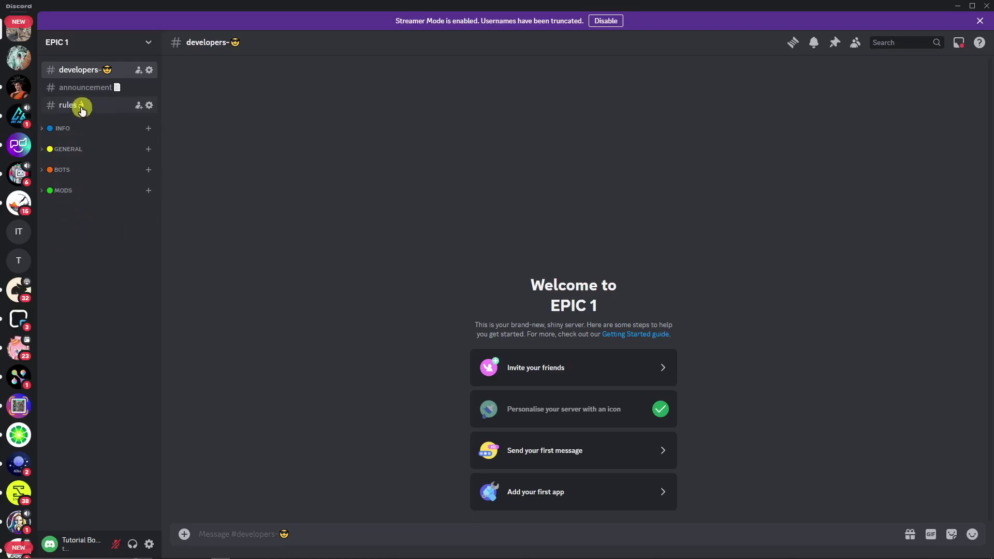
click(92, 88)
right_click(93, 91)
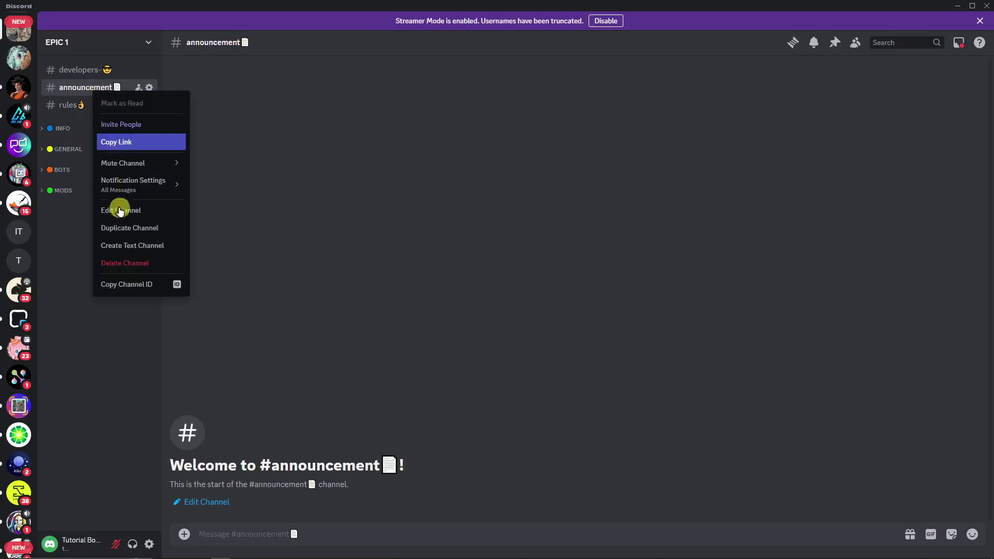
click(78, 69)
Expand all four categories, then collapse MODS, BOTS, GENERAL and INFO again.
click(63, 129)
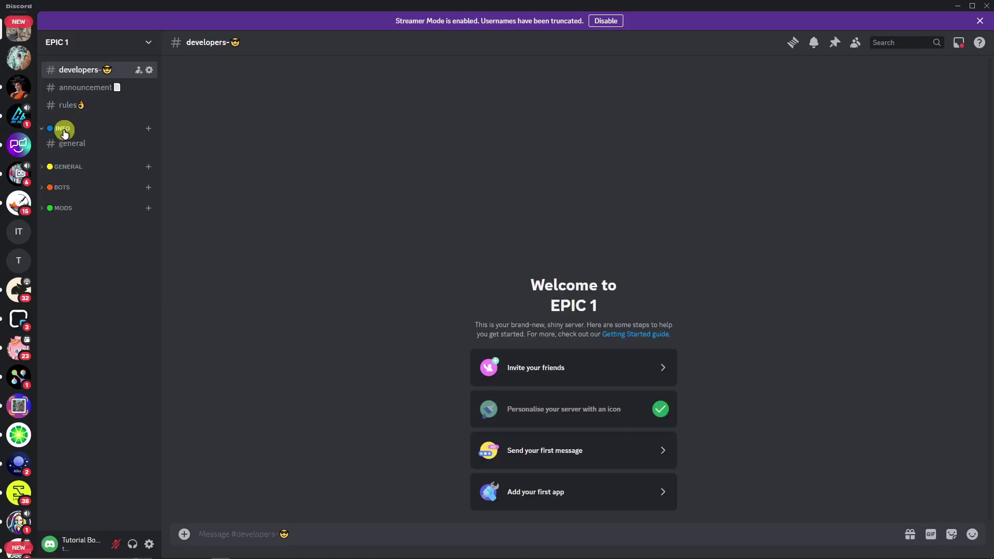
click(66, 167)
click(65, 205)
click(73, 244)
click(72, 244)
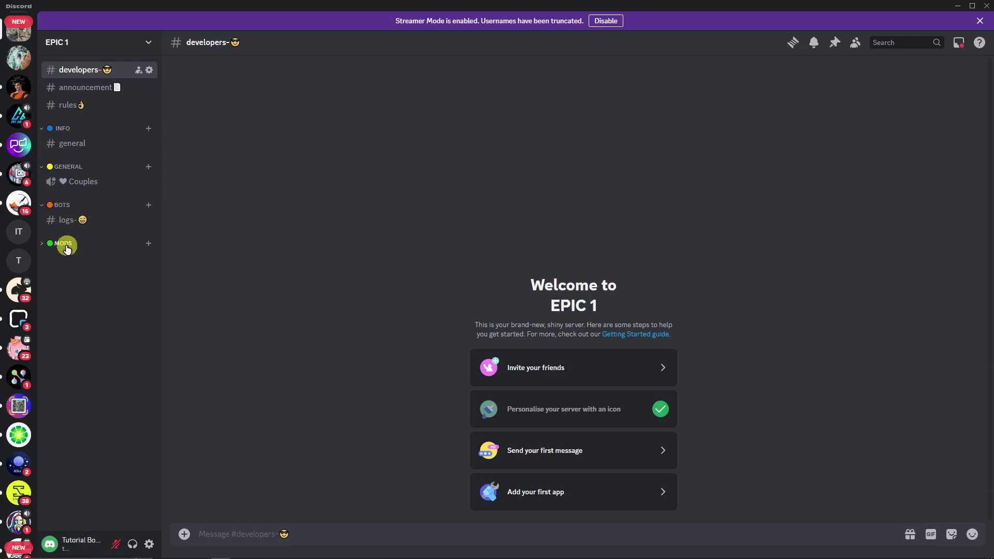
click(66, 205)
click(66, 166)
click(68, 132)
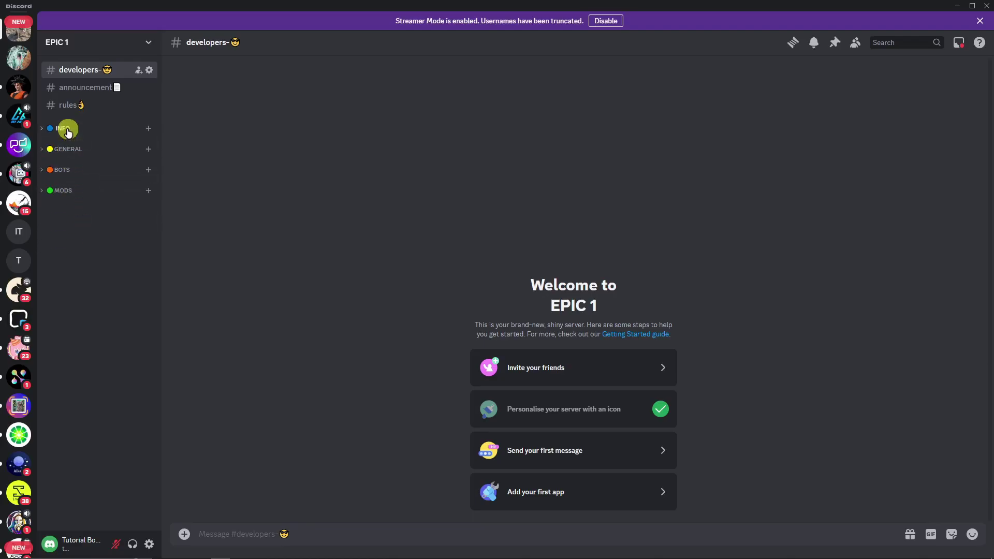
click(93, 88)
right_click(93, 91)
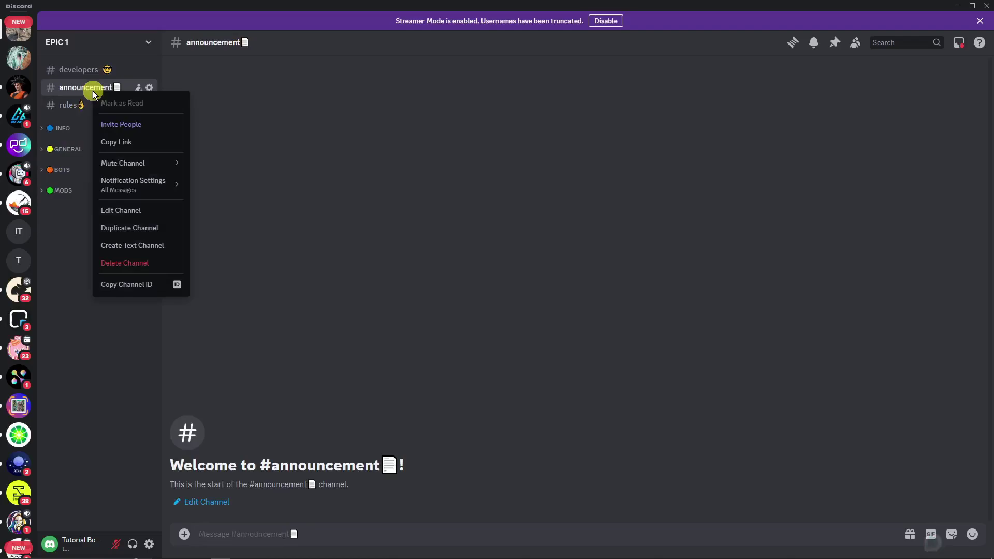
click(129, 210)
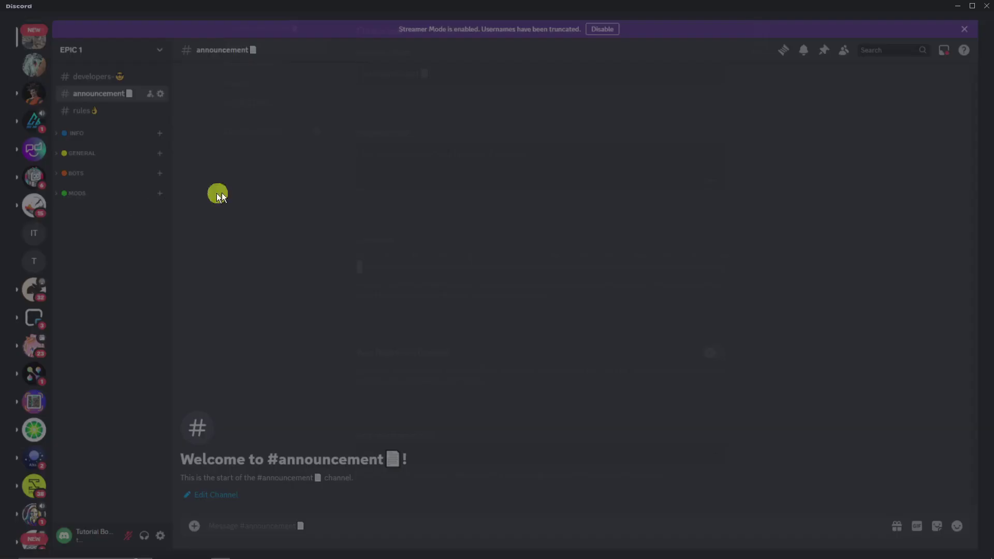
click(273, 81)
scroll(618, 288, down, 1)
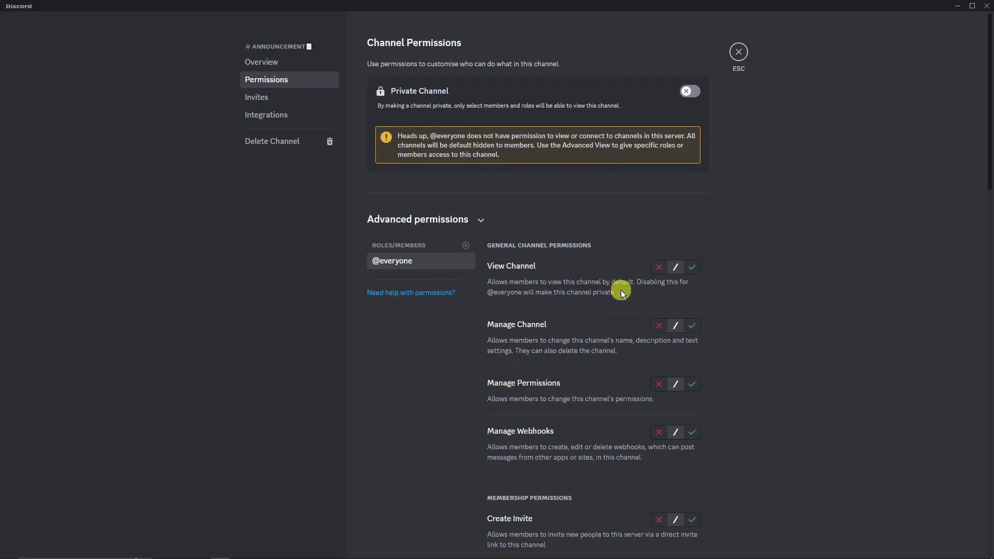
click(691, 222)
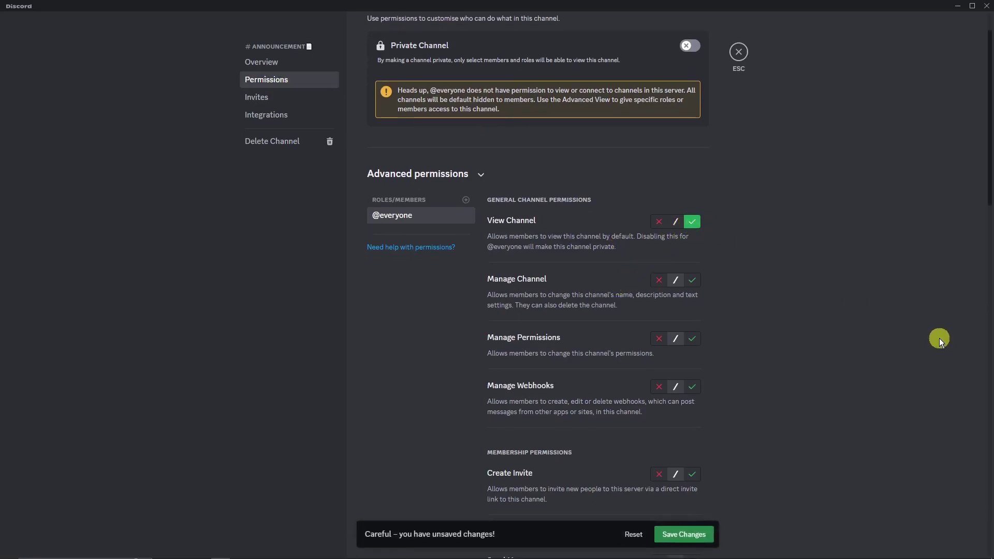
Add the VIP role and deny it Manage Channel, Manage Permissions and Manage Webhooks.
click(390, 205)
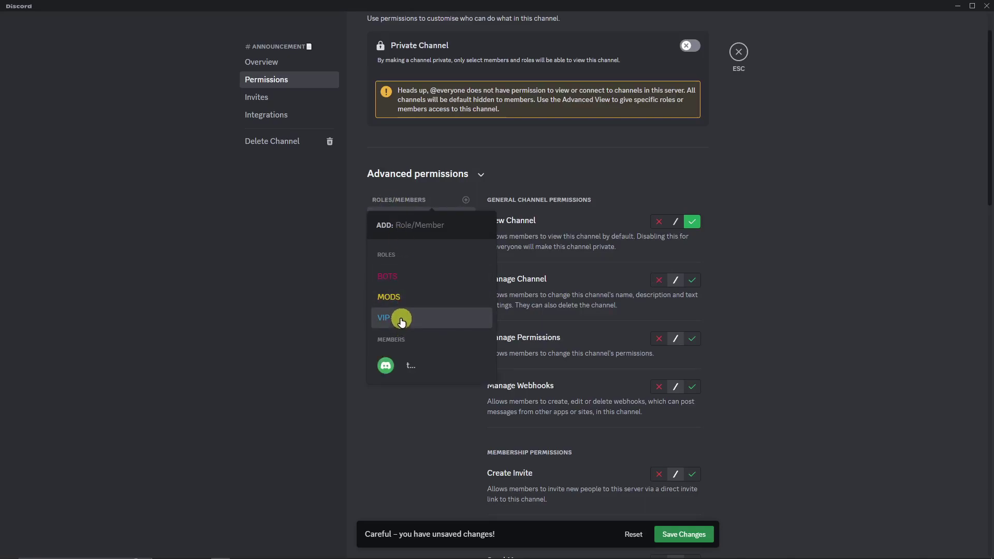
key(Escape)
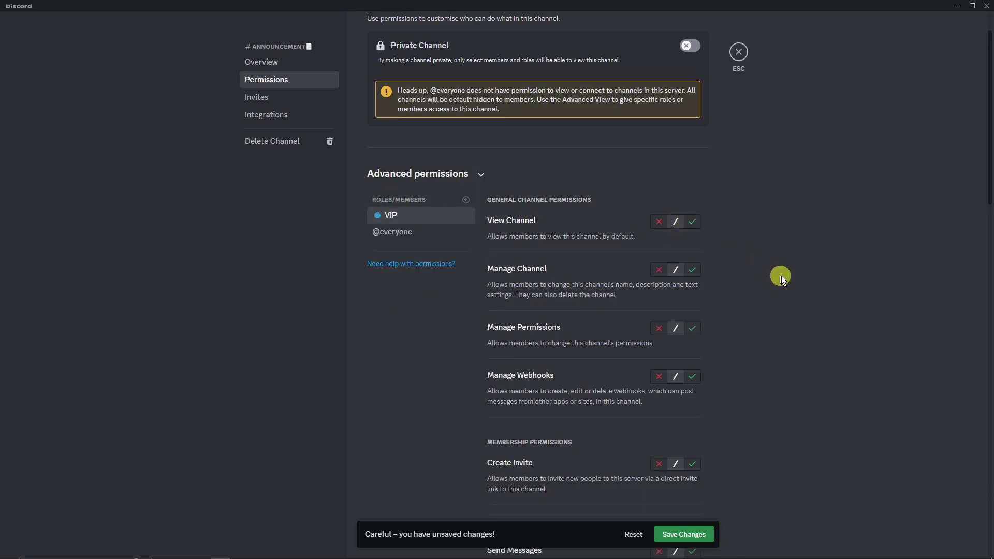
scroll(684, 233, down, 1)
click(658, 218)
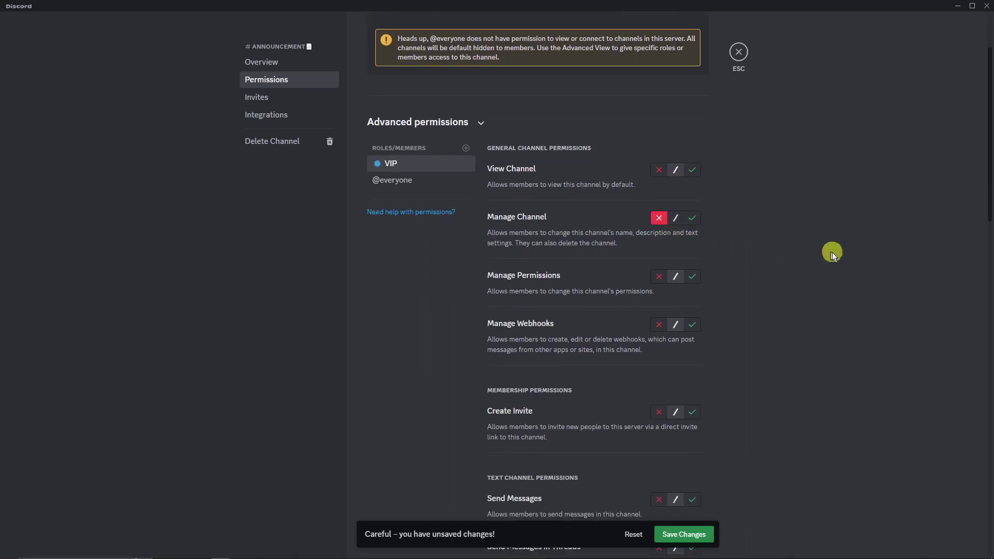
click(659, 276)
scroll(744, 315, down, 1)
scroll(744, 316, down, 1)
click(659, 274)
scroll(775, 296, down, 2)
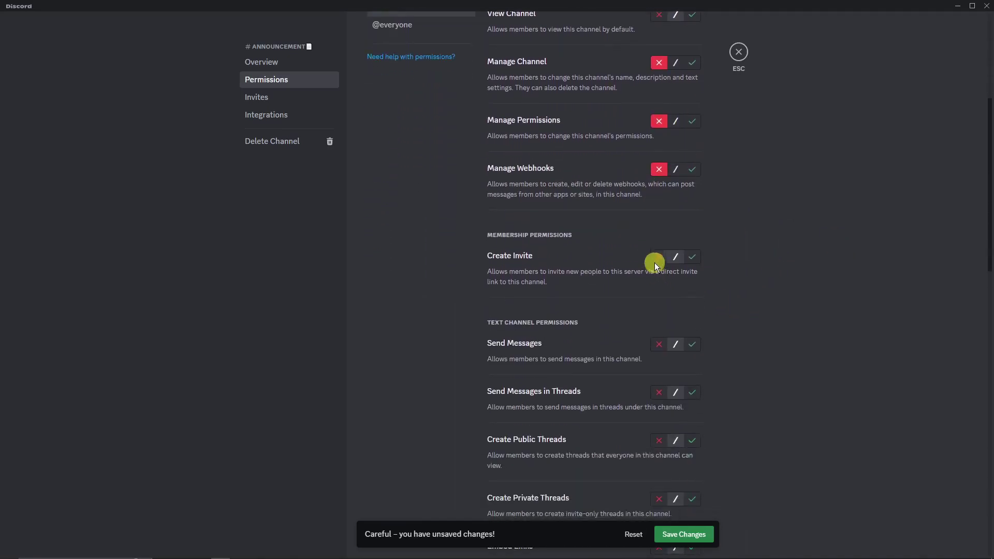